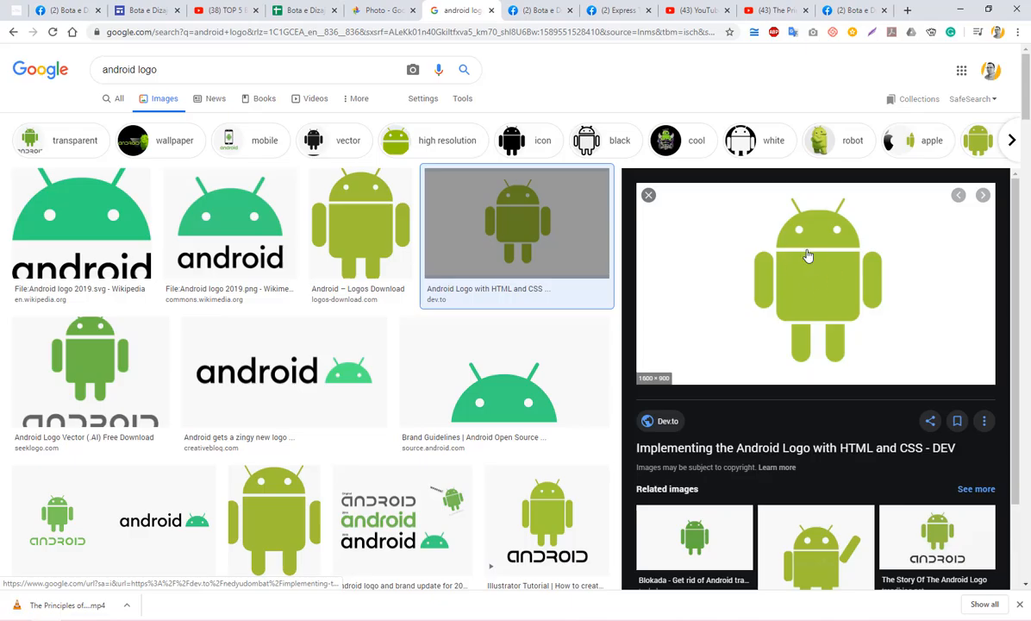
Step: Copy the enlarged green Android robot image from the search results and paste it into the blank Adobe Illustrator document
{"action": "right_click", "coordinate": [746, 216]}
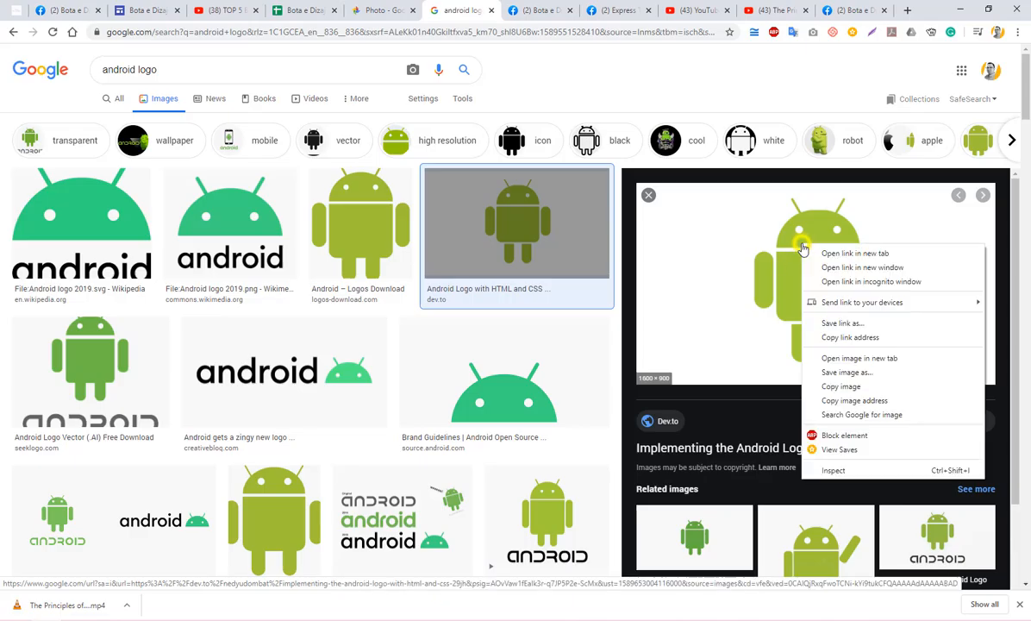
{"action": "left_click", "coordinate": [835, 384]}
{"action": "left_click", "coordinate": [961, 9]}
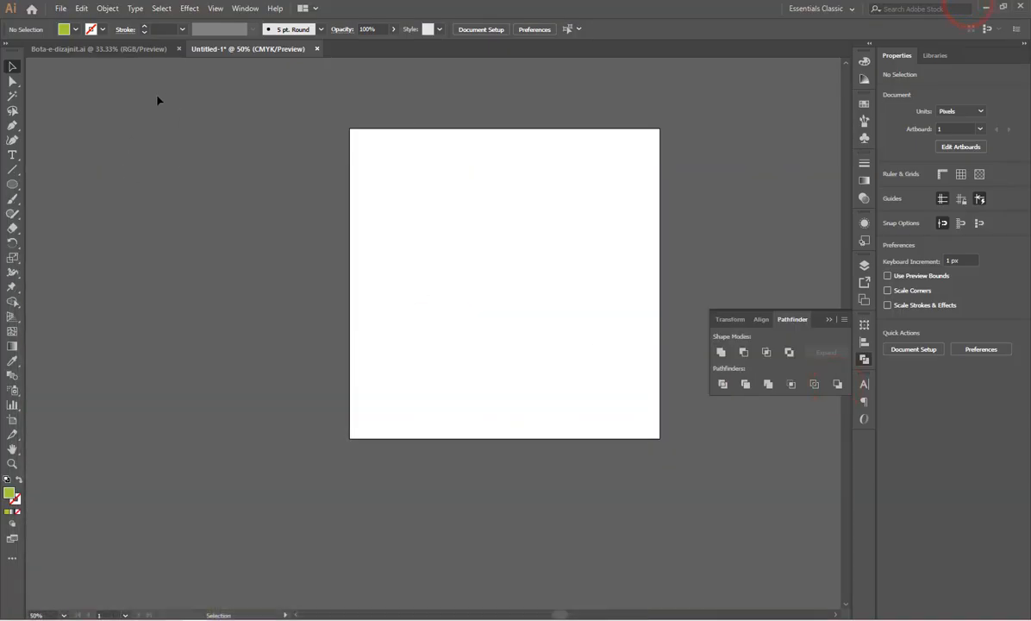
{"action": "left_click", "coordinate": [456, 238]}
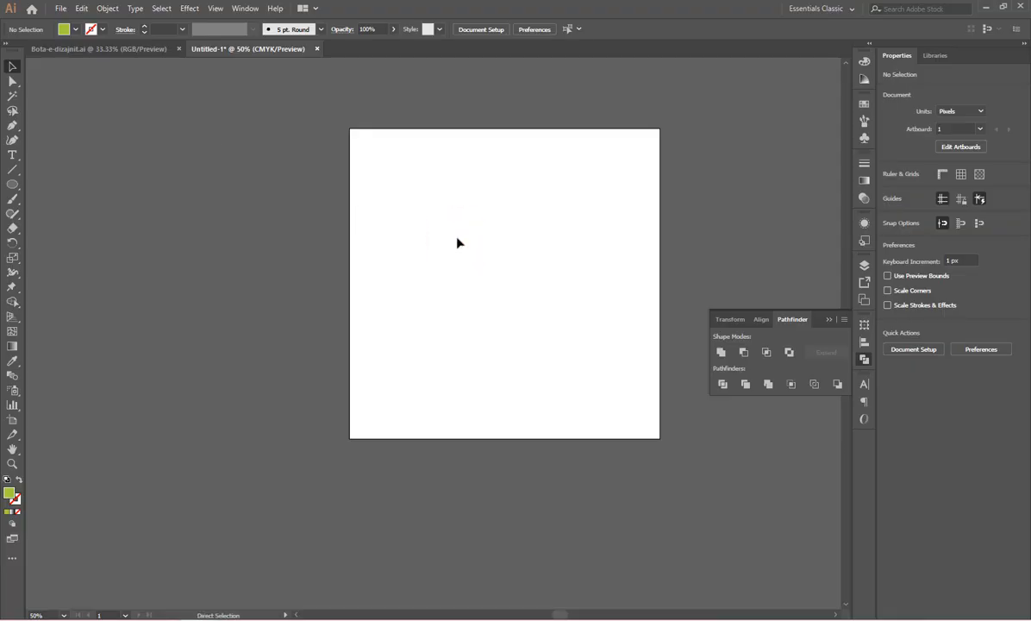
{"action": "key", "text": "ctrl+v"}
Step: Scale the pasted robot image down to about 1425 × 802 px and position the robot centrally on the artboard
{"action": "left_click_drag", "start_coordinate": [429, 256], "coordinate": [455, 232]}
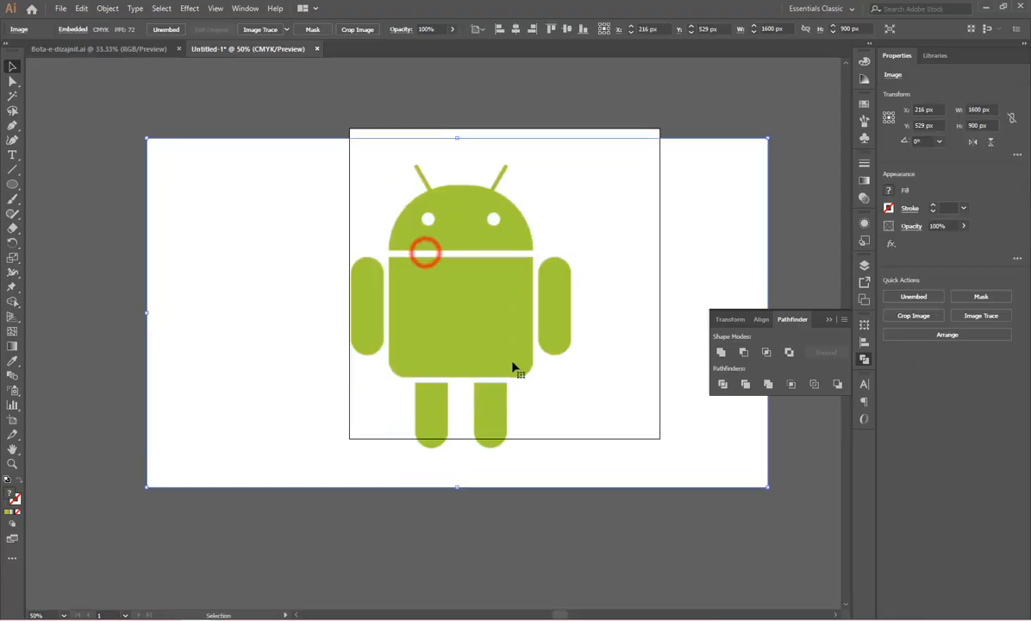
{"action": "left_click_drag", "start_coordinate": [767, 486], "coordinate": [699, 449]}
{"action": "left_click_drag", "start_coordinate": [546, 356], "coordinate": [595, 362]}
{"action": "left_click", "coordinate": [688, 535]}
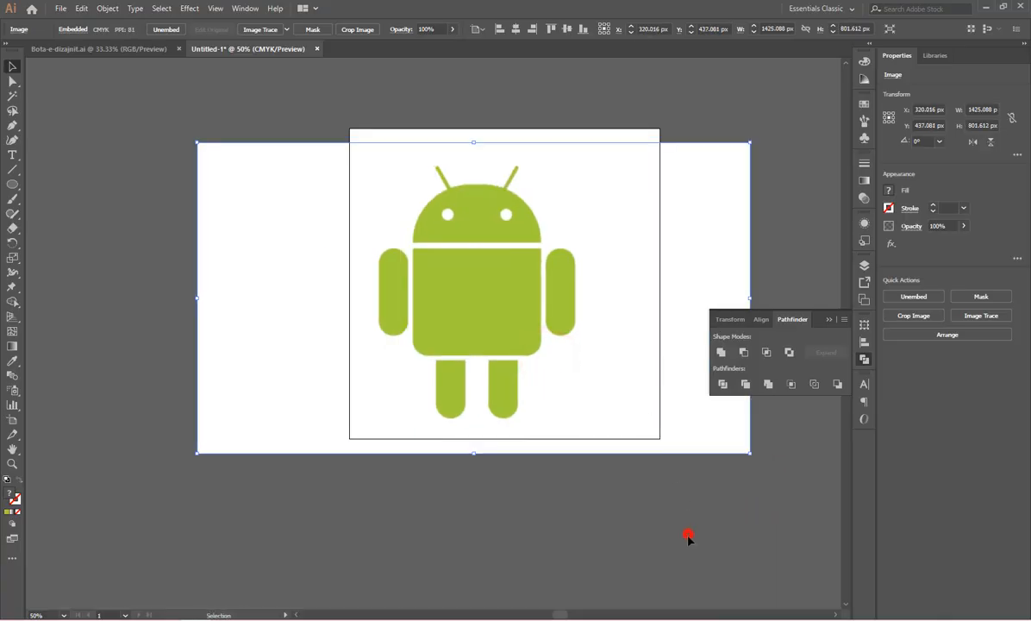
{"action": "scroll", "coordinate": [560, 431], "scroll_direction": "right", "scroll_amount": 3}
{"action": "left_click_drag", "start_coordinate": [371, 286], "coordinate": [388, 289]}
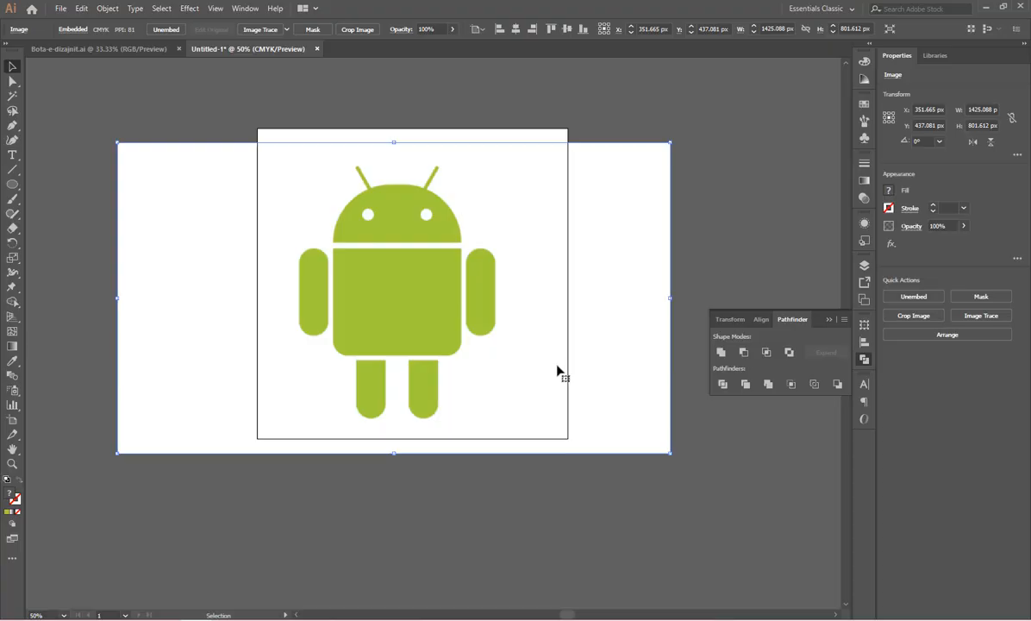
{"action": "left_click_drag", "start_coordinate": [561, 360], "coordinate": [570, 361]}
{"action": "left_click", "coordinate": [499, 488]}
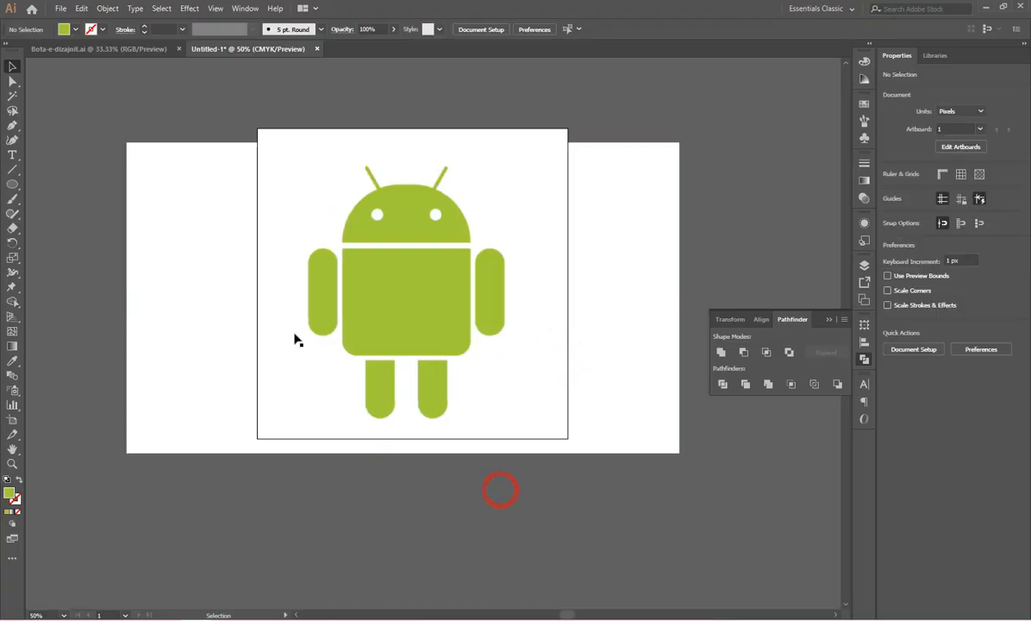
{"action": "left_click", "coordinate": [359, 468]}
Step: Draw a rectangle about 330 × 272 px over the robot's torso with the Rectangle tool
{"action": "scroll", "coordinate": [302, 276], "scroll_direction": "up", "scroll_amount": 1}
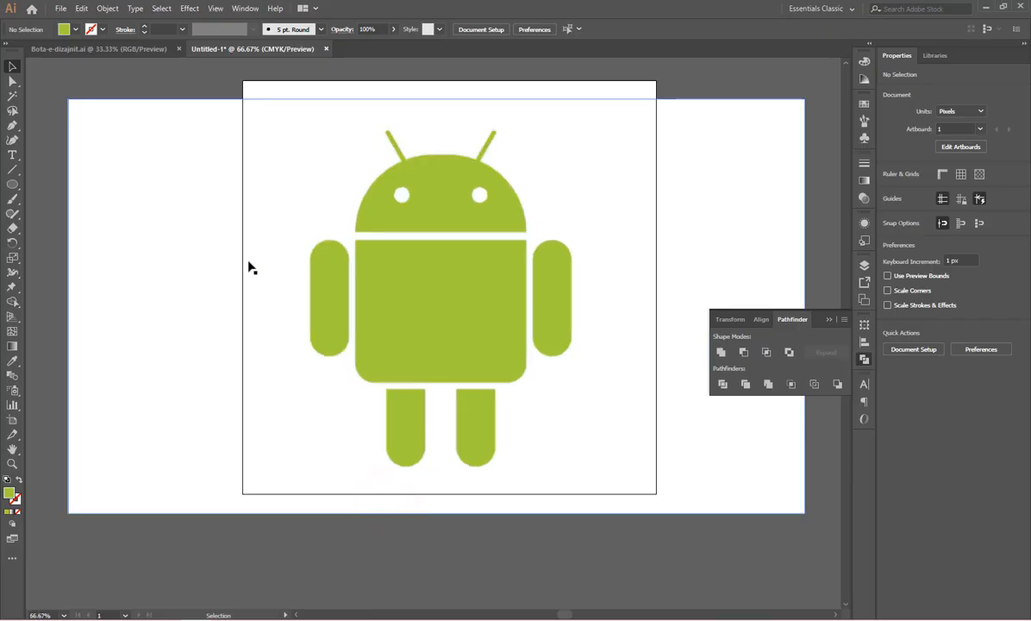
{"action": "left_click", "coordinate": [12, 185]}
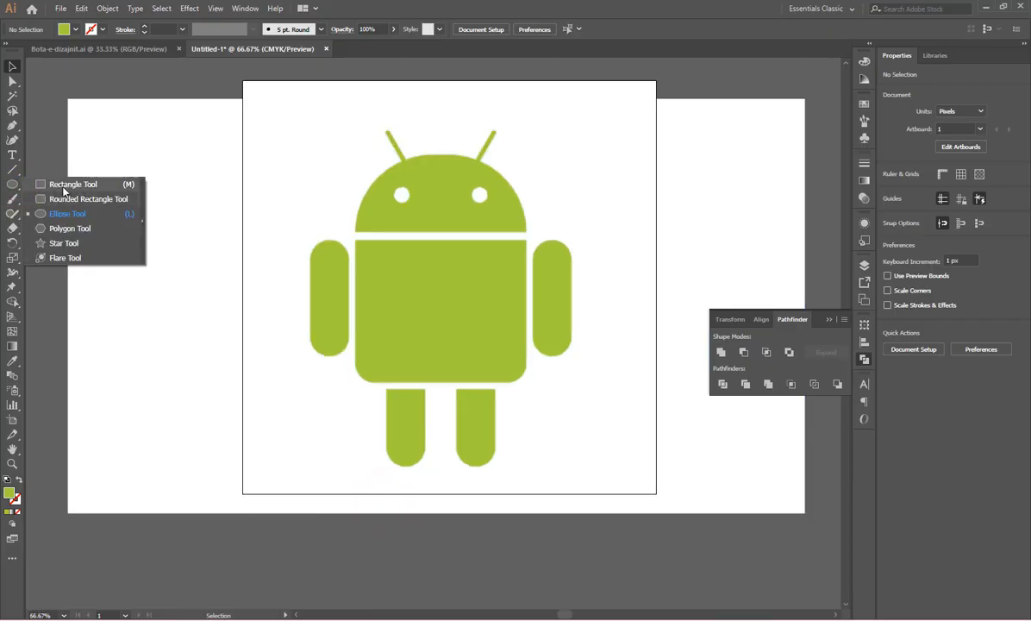
{"action": "left_click", "coordinate": [63, 186]}
{"action": "scroll", "coordinate": [414, 386], "scroll_direction": "up", "scroll_amount": 1}
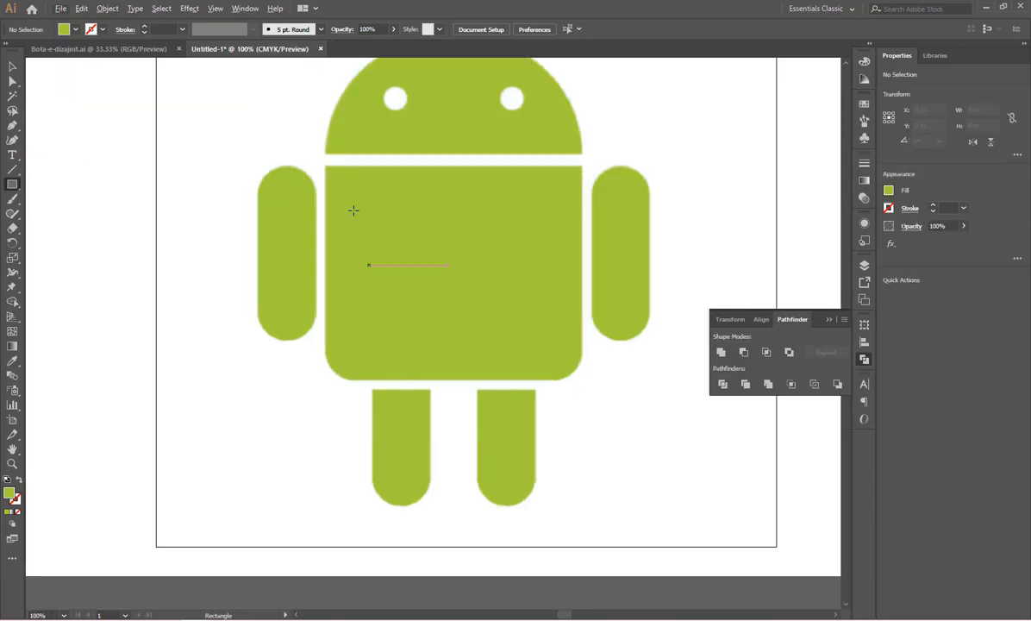
{"action": "left_click_drag", "start_coordinate": [326, 166], "coordinate": [583, 377]}
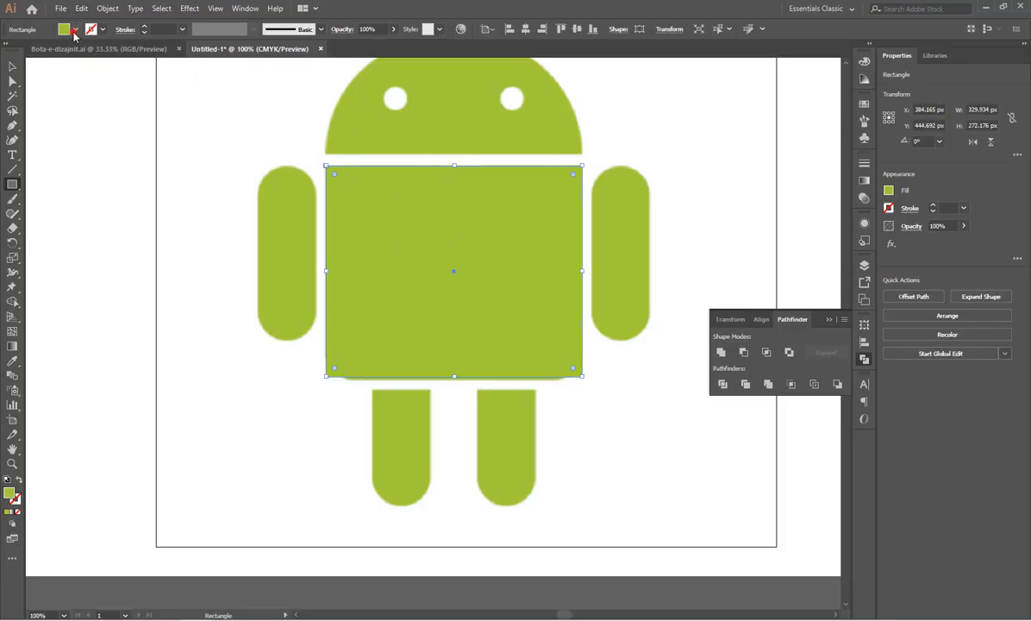
Step: Remove the torso rectangle's fill and give it a CMYK Magenta stroke
{"action": "left_click", "coordinate": [74, 32]}
{"action": "left_click", "coordinate": [8, 50]}
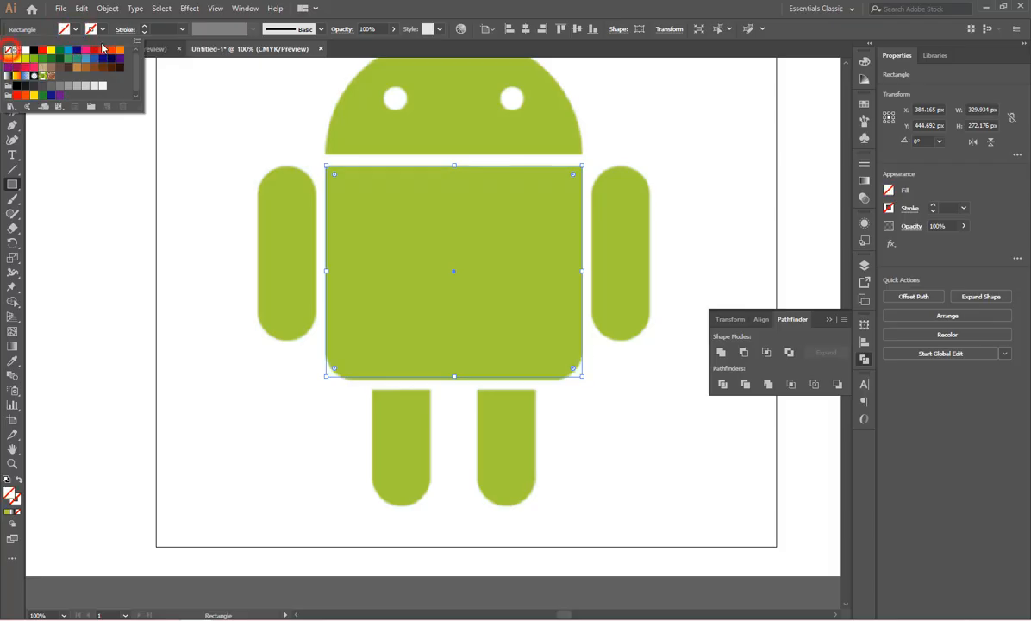
{"action": "left_click", "coordinate": [100, 29]}
{"action": "left_click", "coordinate": [101, 29]}
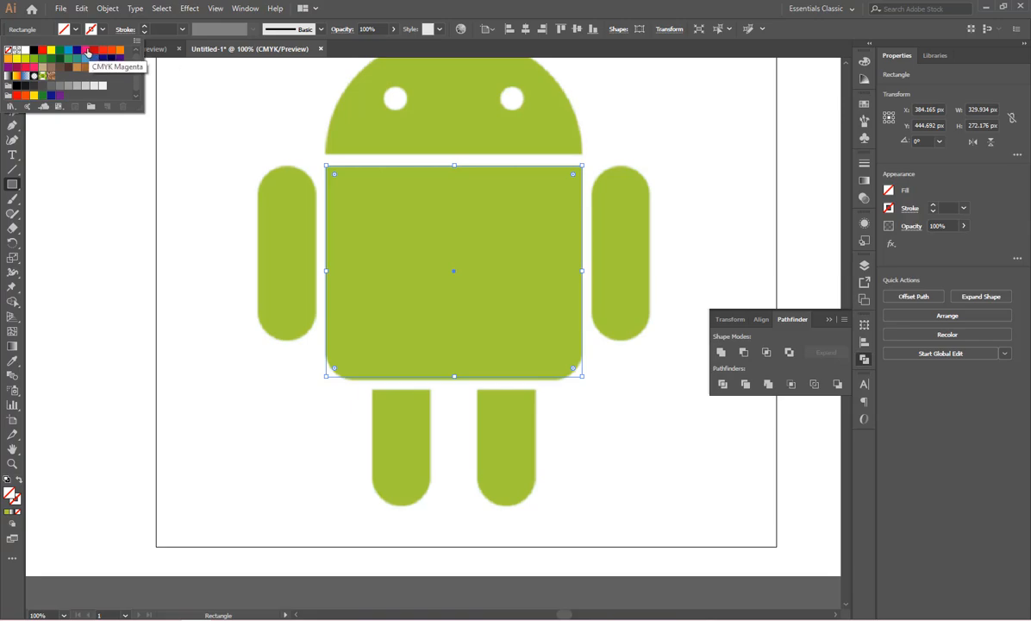
{"action": "left_click", "coordinate": [86, 50]}
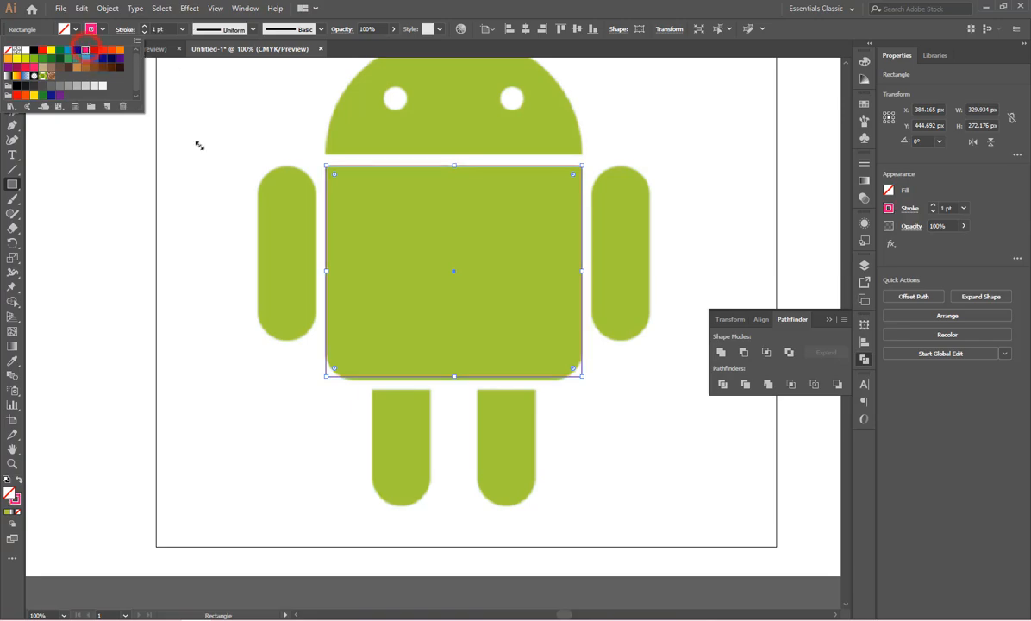
Step: Set the torso rectangle's stroke weight to 3 pt
{"action": "left_click", "coordinate": [163, 30]}
{"action": "scroll", "coordinate": [162, 29], "scroll_direction": "up", "scroll_amount": 4}
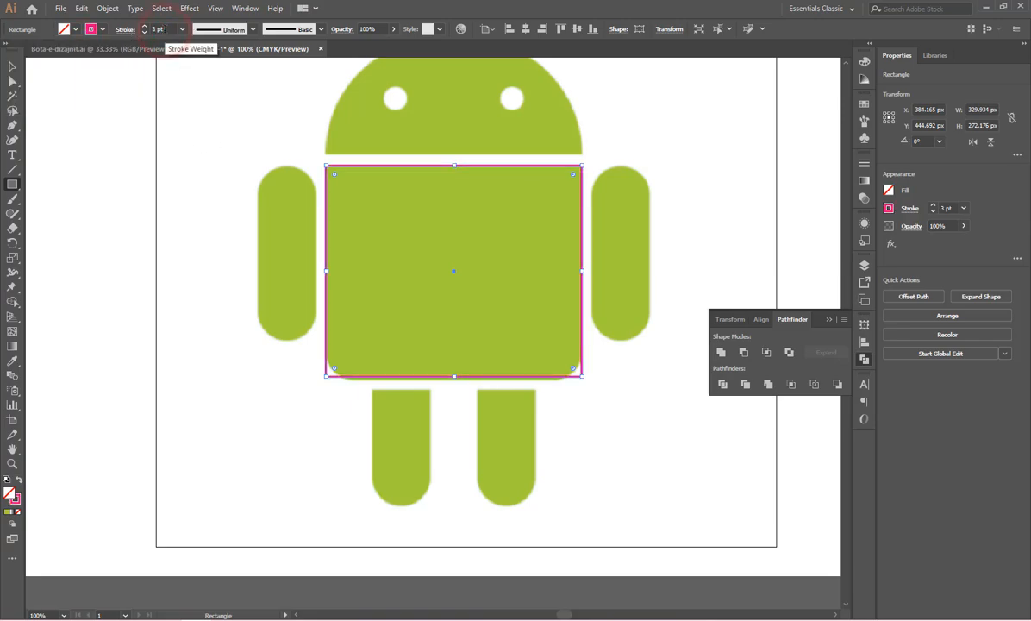
{"action": "scroll", "coordinate": [163, 29], "scroll_direction": "up", "scroll_amount": 1}
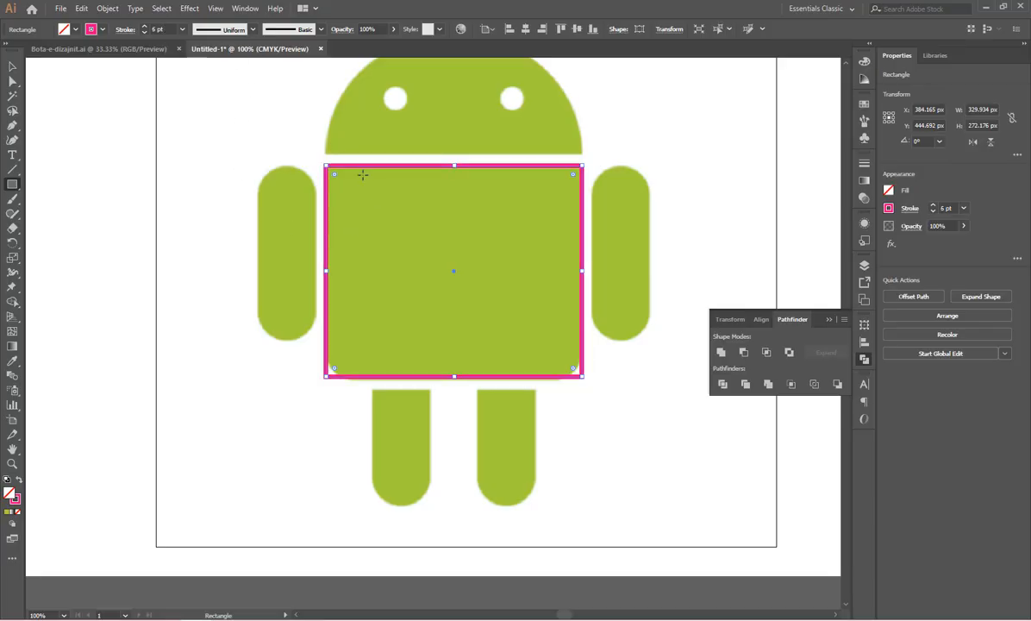
{"action": "scroll", "coordinate": [158, 29], "scroll_direction": "down", "scroll_amount": 4}
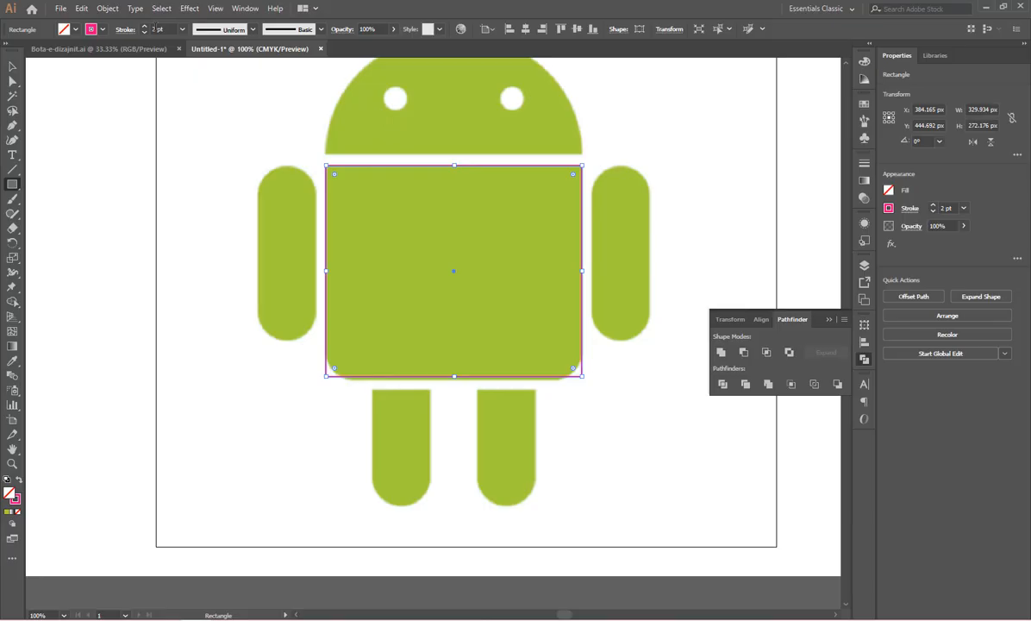
{"action": "scroll", "coordinate": [156, 29], "scroll_direction": "up", "scroll_amount": 1}
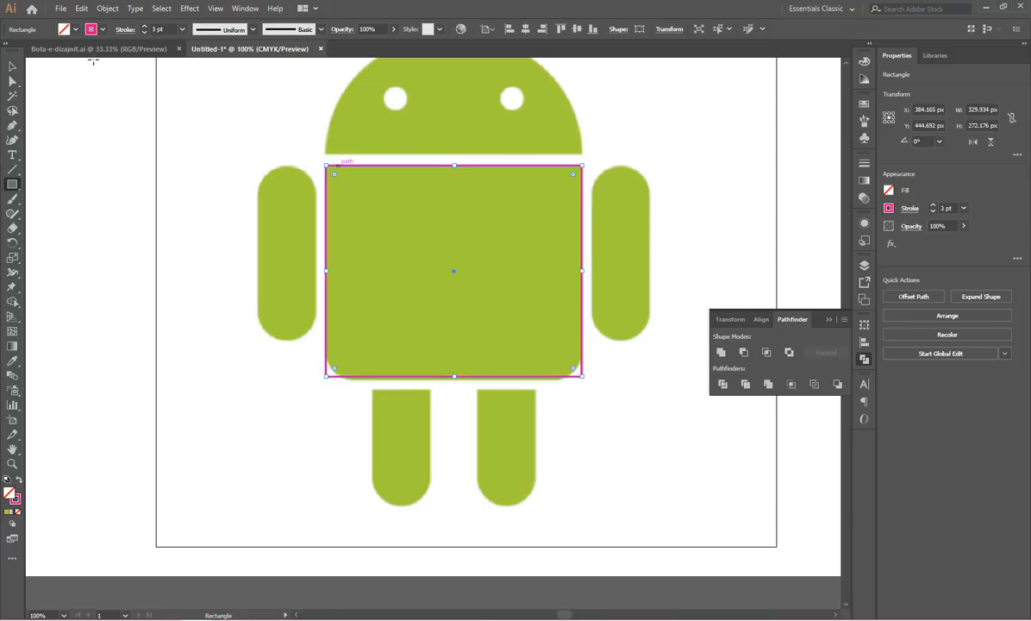
Step: Round the two lower corners of the torso rectangle to match the reference image, leaving the upper corners square
{"action": "left_click", "coordinate": [13, 71]}
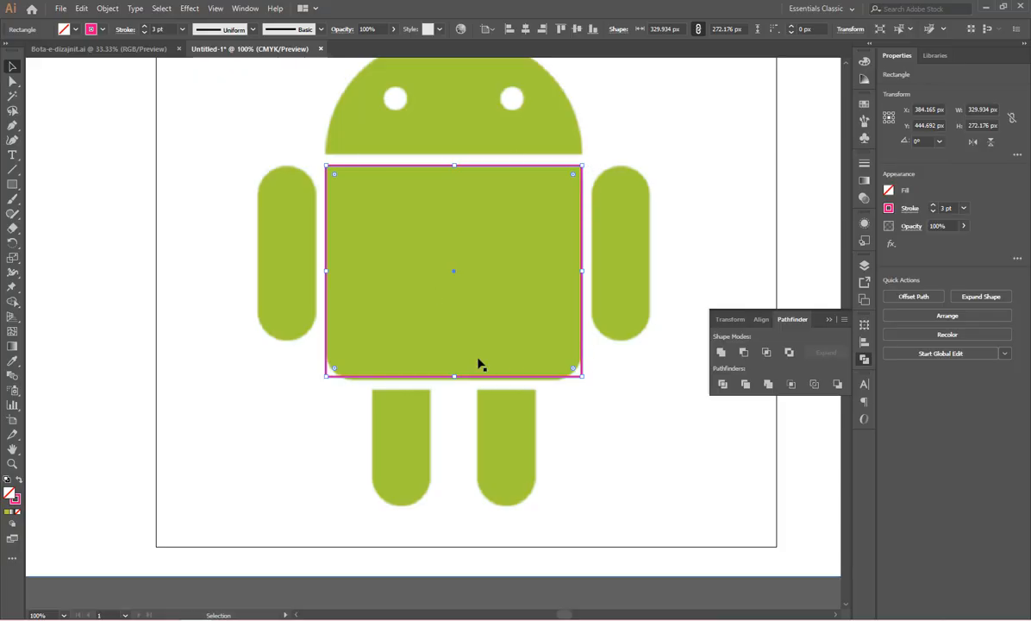
{"action": "left_click", "coordinate": [335, 369]}
{"action": "left_click", "coordinate": [574, 370]}
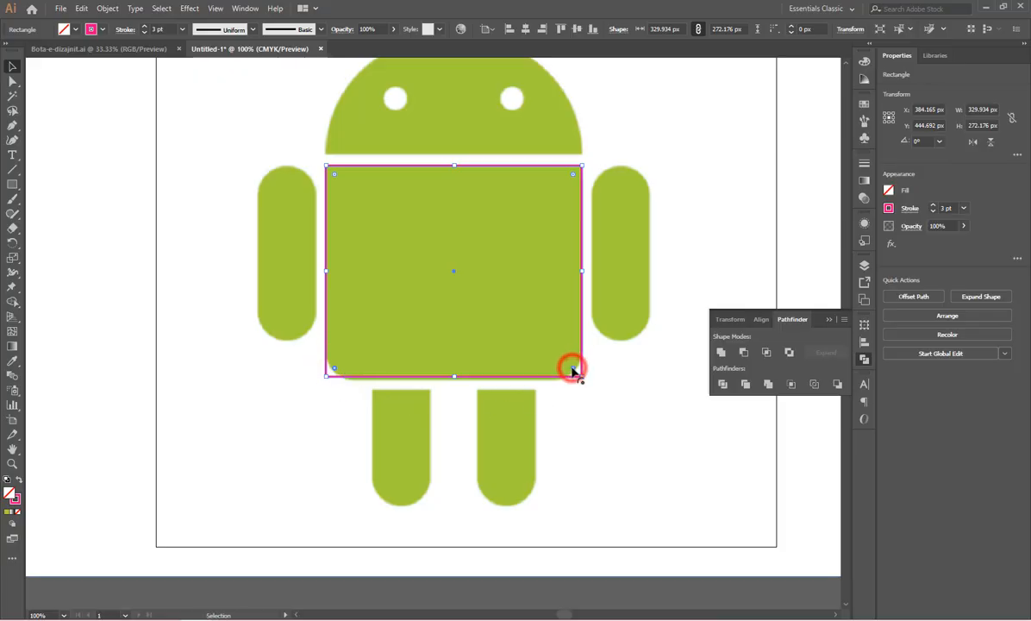
{"action": "left_click_drag", "start_coordinate": [574, 371], "coordinate": [557, 357]}
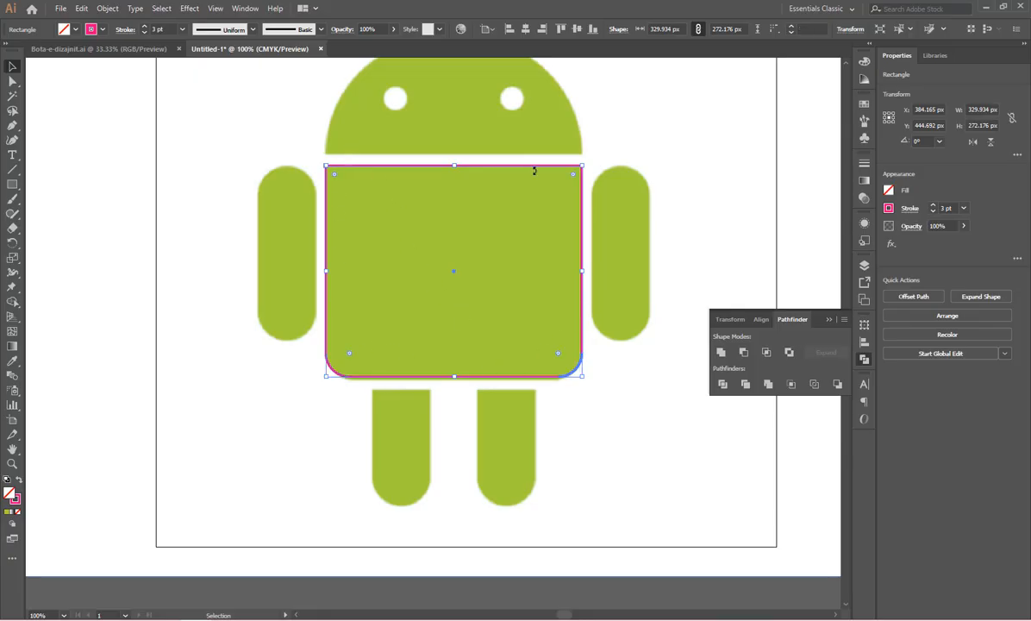
{"action": "left_click", "coordinate": [657, 592]}
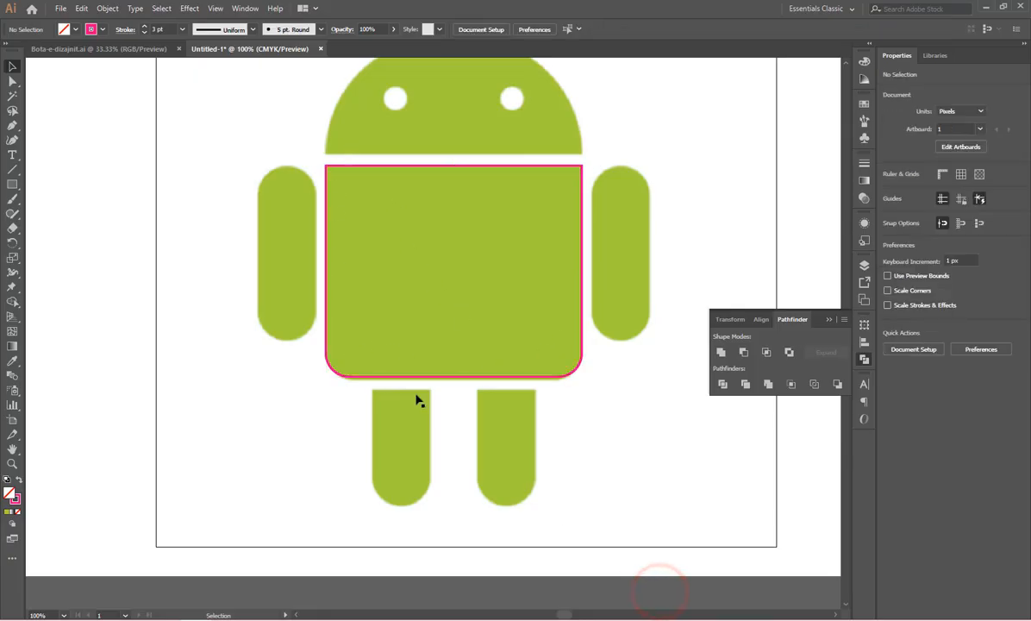
Step: Draw a rectangle about 74 × 224 px over the robot's left arm and round its corners fully into a capsule
{"action": "left_click", "coordinate": [12, 183]}
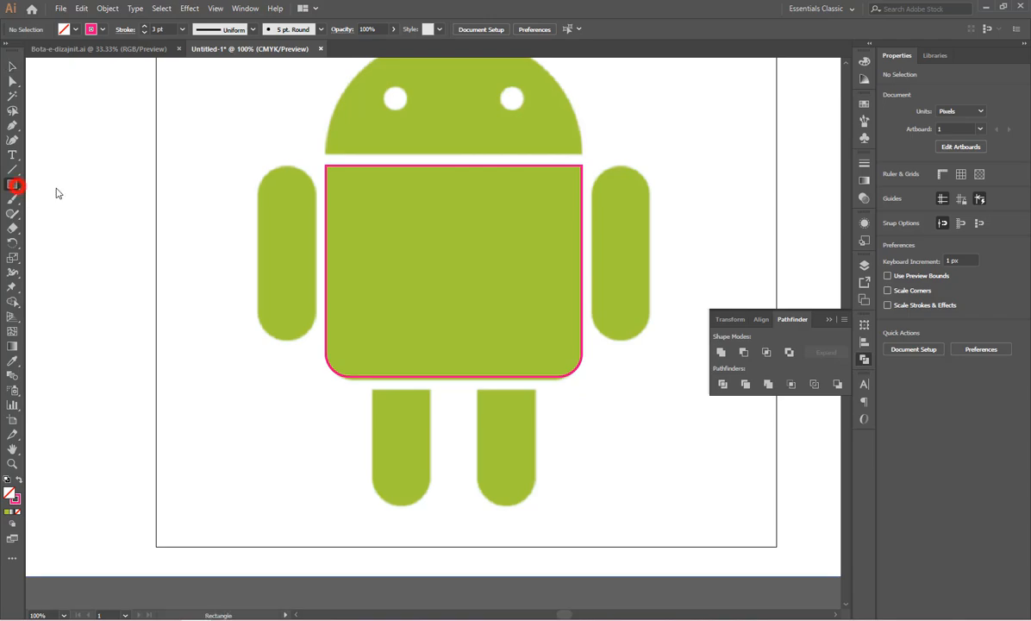
{"action": "mouse_move", "coordinate": [268, 197]}
{"action": "left_mouse_down"}
{"action": "mouse_move", "coordinate": [288, 306]}
{"action": "mouse_move", "coordinate": [316, 338]}
{"action": "left_mouse_up"}
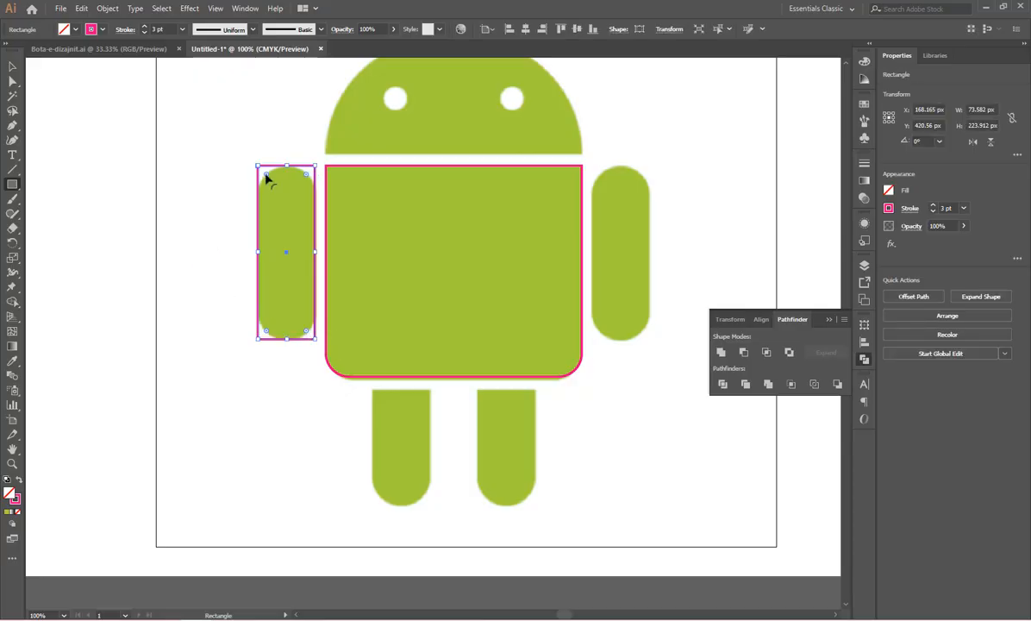
{"action": "left_click_drag", "start_coordinate": [267, 176], "coordinate": [274, 286]}
Step: Duplicate the left arm's capsule outline horizontally onto the robot's right arm
{"action": "left_click", "coordinate": [12, 66]}
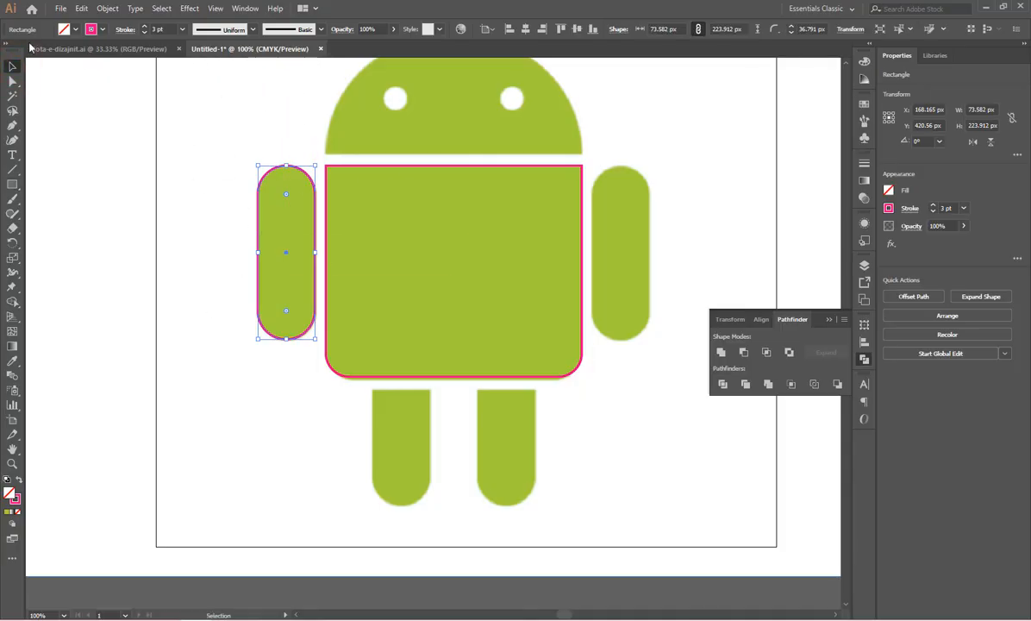
{"action": "left_click", "coordinate": [12, 80]}
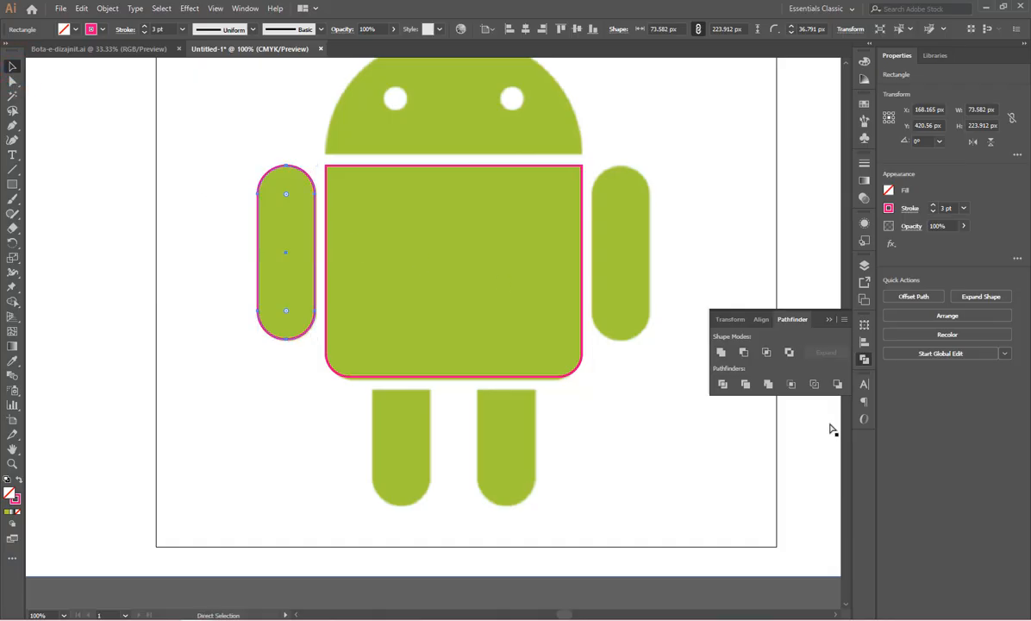
{"action": "key", "text": "v"}
{"action": "key", "text": "a"}
{"action": "key", "text": "v"}
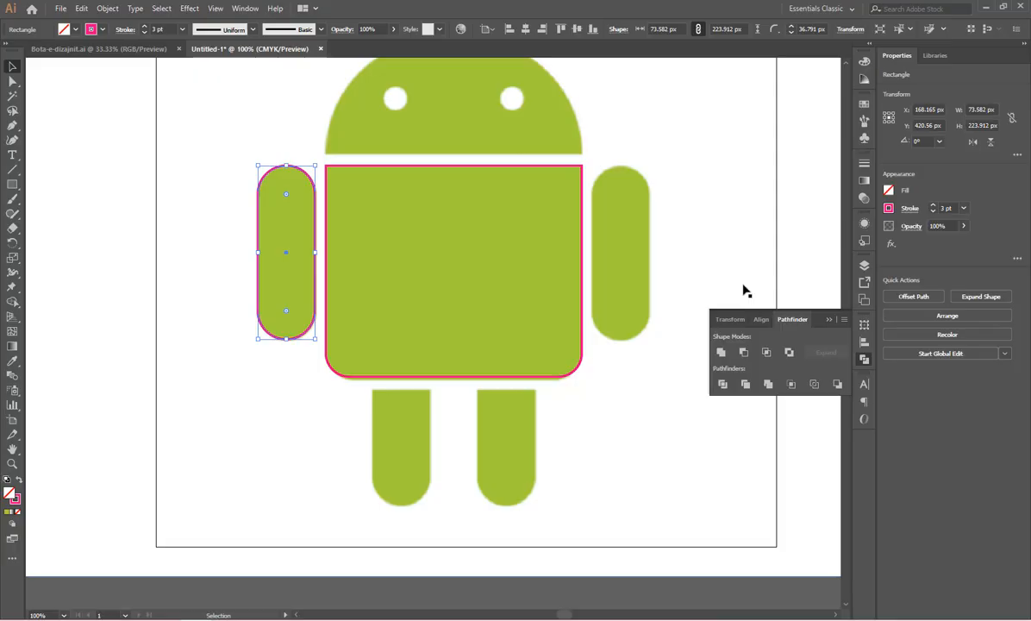
{"action": "key", "text": "a"}
{"action": "key", "text": "v"}
{"action": "left_click_drag", "start_coordinate": [304, 171], "coordinate": [641, 177]}
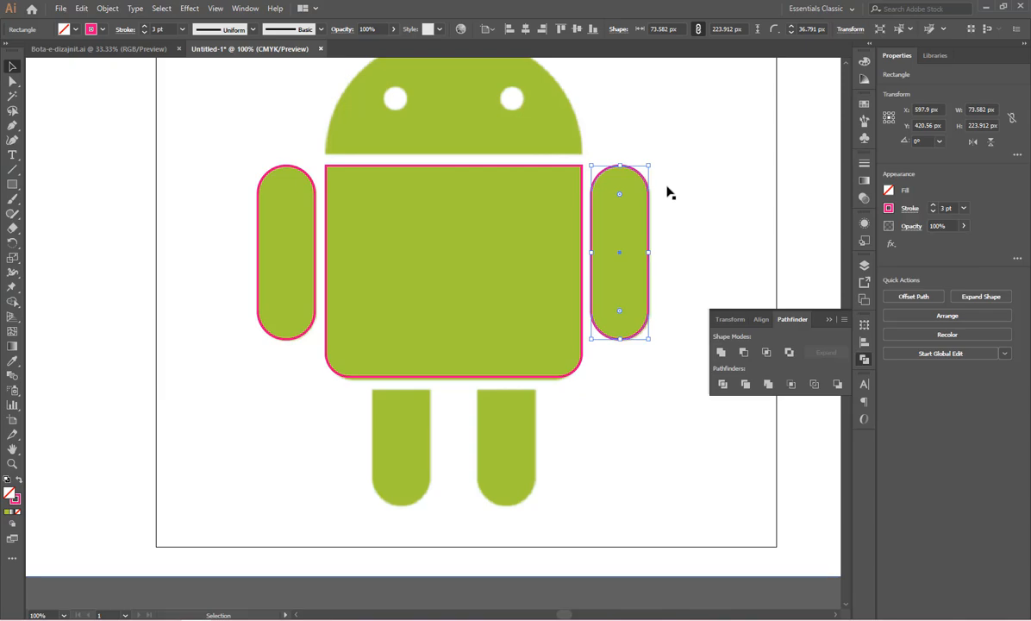
Step: Duplicate the right arm's outline onto the robot's right leg, matching its rounded lower end
{"action": "scroll", "coordinate": [665, 291], "scroll_direction": "down", "scroll_amount": 2}
{"action": "key", "text": "a"}
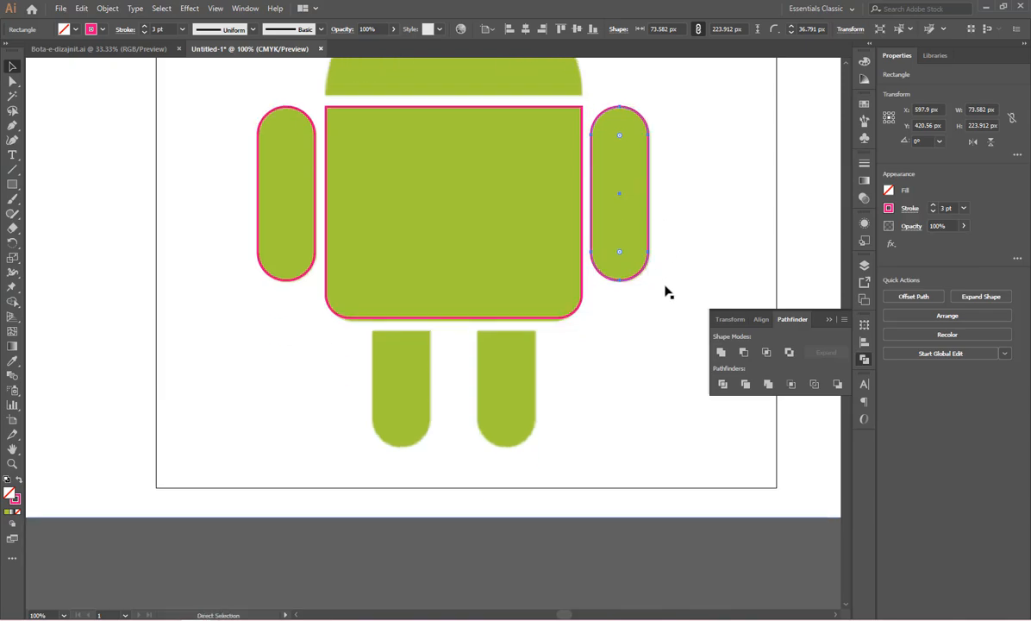
{"action": "key", "text": "v"}
{"action": "key", "text": "ctrl"}
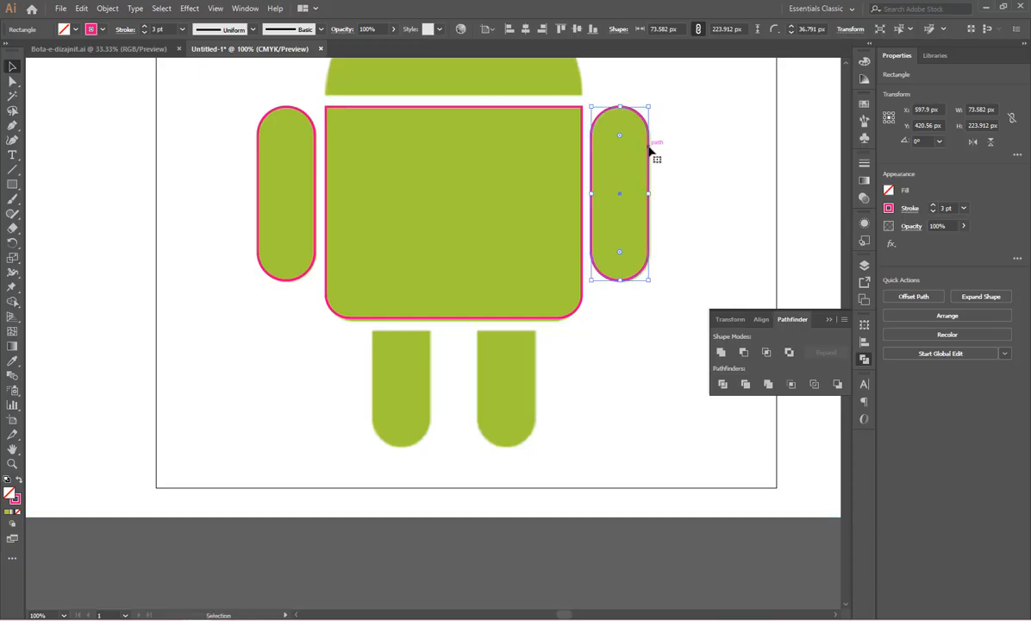
{"action": "left_click_drag", "start_coordinate": [649, 146], "coordinate": [534, 318]}
Step: Square off the two upper corners of the right leg outline and shorten it from the top to about 150 px high
{"action": "scroll", "coordinate": [489, 423], "scroll_direction": "up", "scroll_amount": 1}
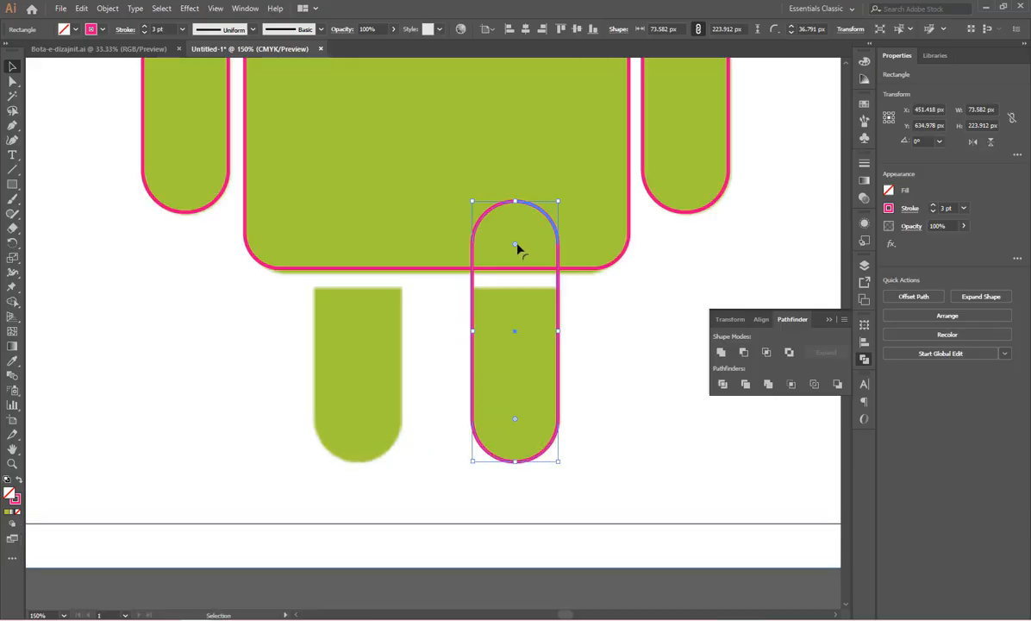
{"action": "left_click_drag", "start_coordinate": [517, 245], "coordinate": [579, 193]}
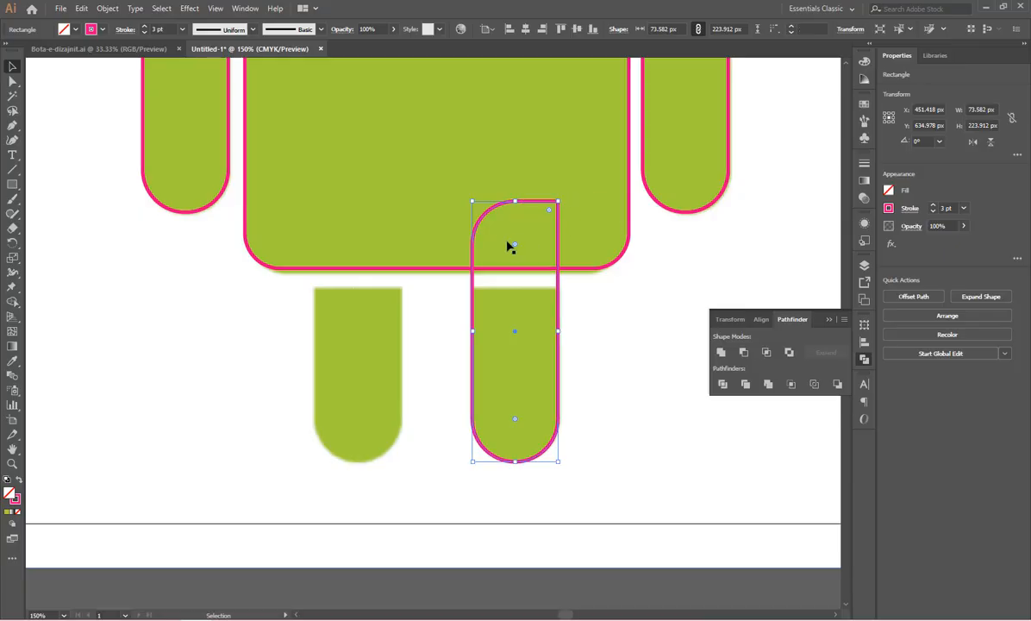
{"action": "left_click_drag", "start_coordinate": [513, 246], "coordinate": [508, 288]}
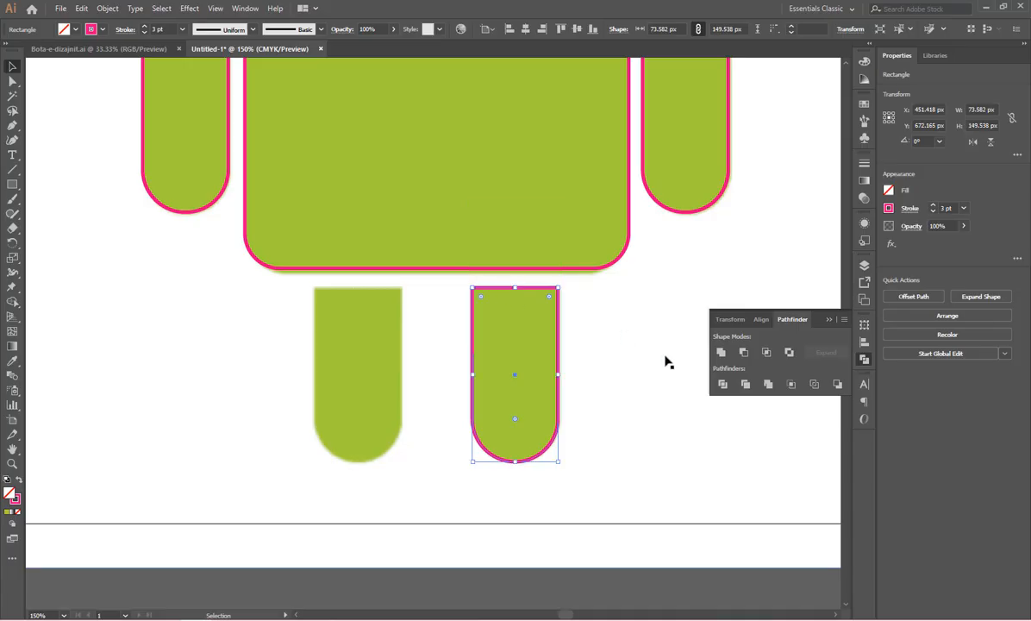
Step: Duplicate the right leg's outline horizontally onto the robot's left leg
{"action": "key", "text": "a"}
{"action": "key", "text": "v"}
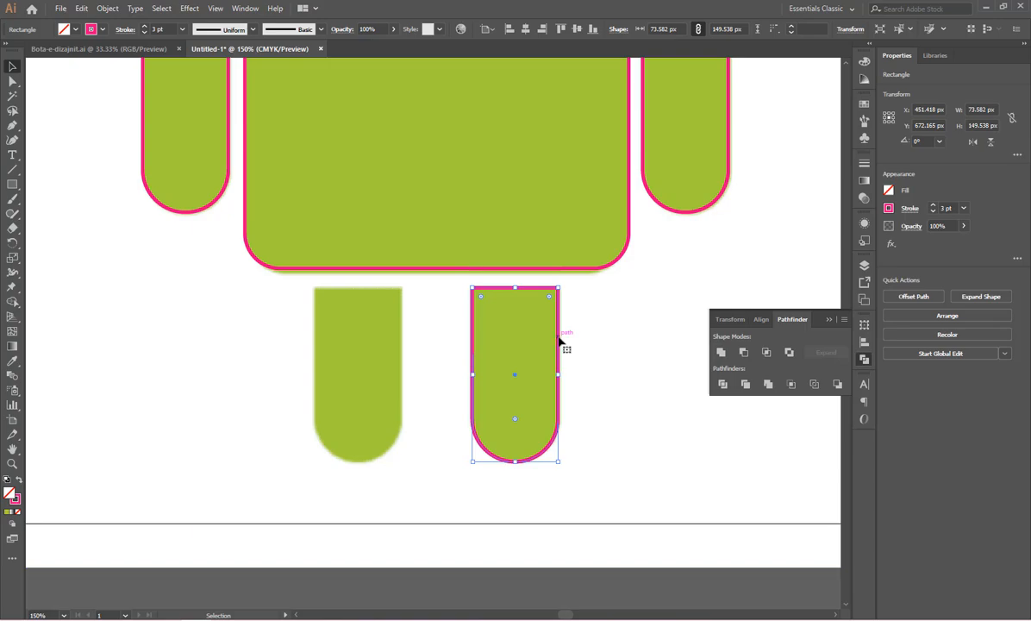
{"action": "left_click_drag", "start_coordinate": [558, 341], "coordinate": [404, 343]}
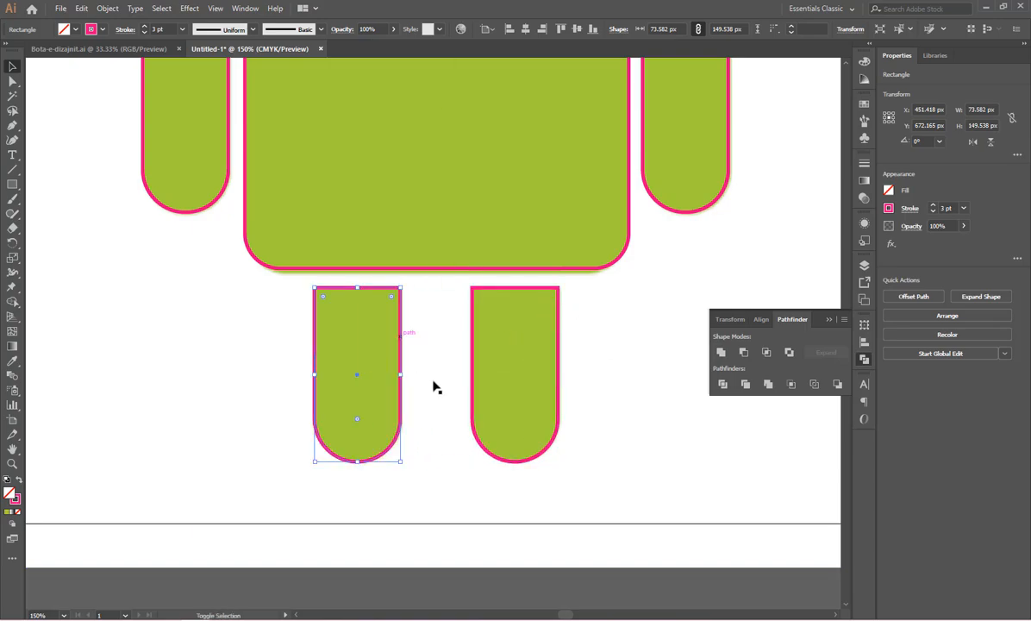
{"action": "left_click", "coordinate": [376, 334]}
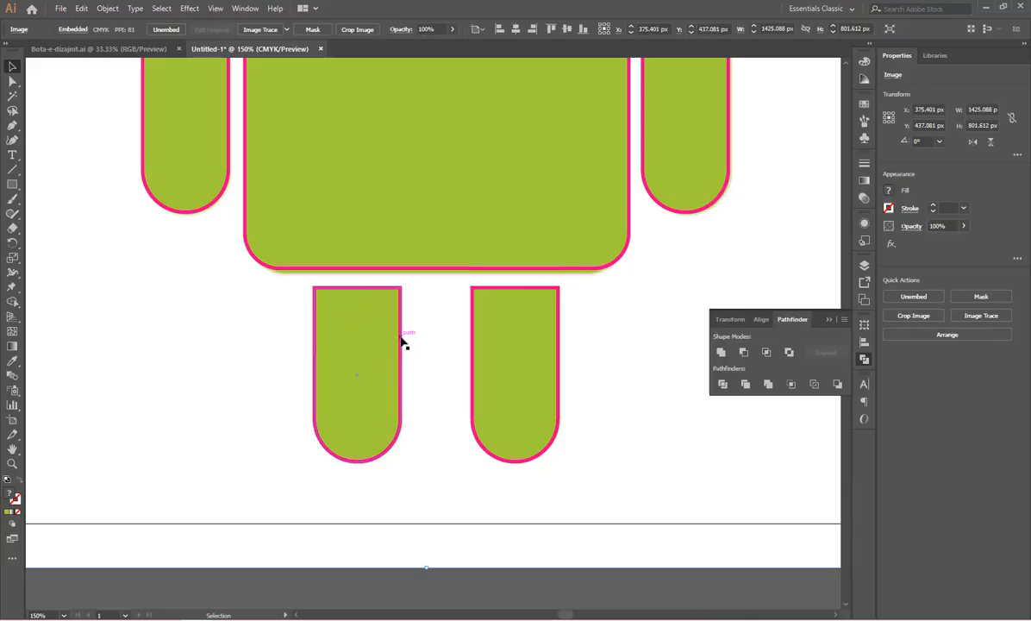
{"action": "left_click", "coordinate": [400, 337]}
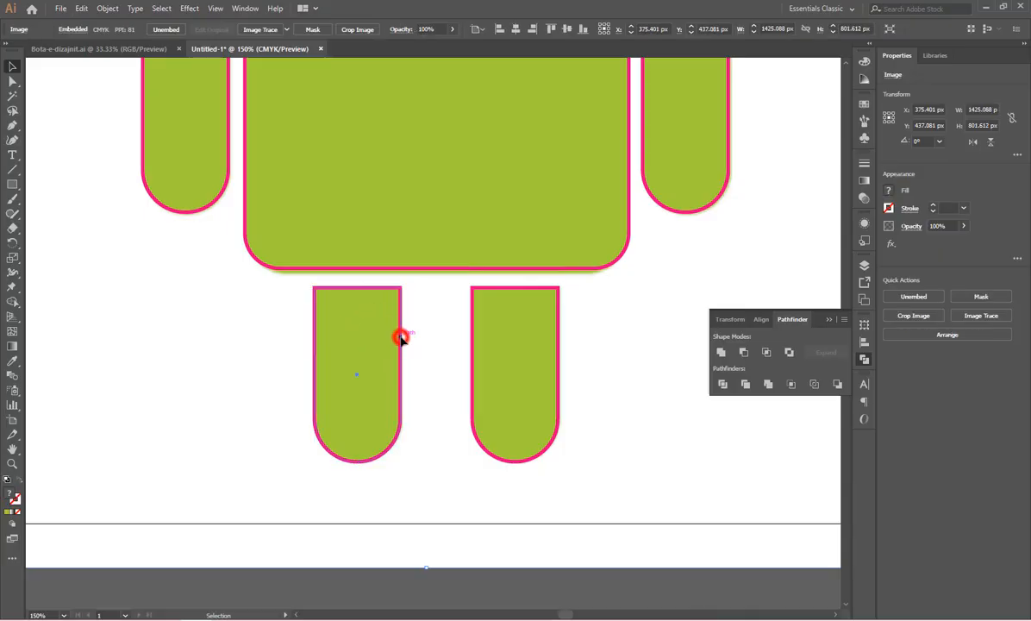
{"action": "double_click", "coordinate": [342, 315]}
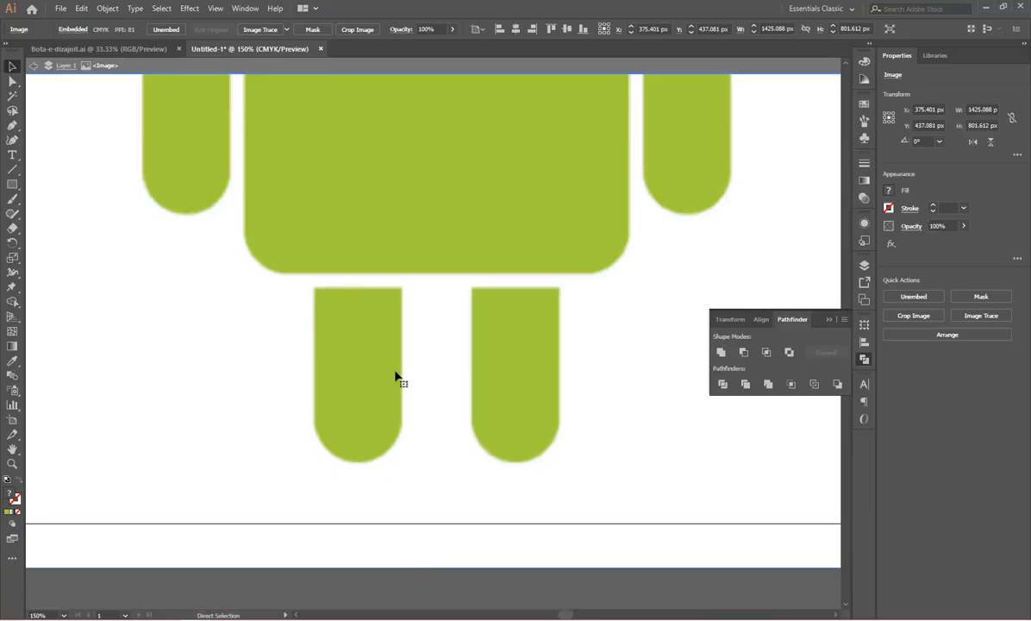
{"action": "key", "text": "Escape"}
{"action": "left_click", "coordinate": [414, 561]}
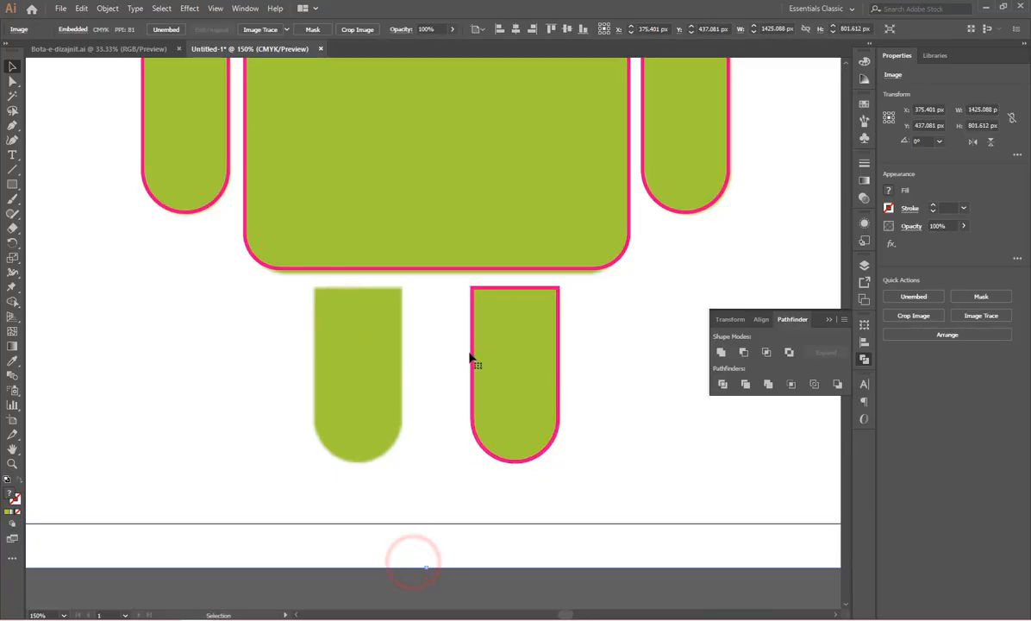
Step: Copy the right leg's outline horizontally again, aligning the copy with the left leg in the reference image
{"action": "left_click_drag", "start_coordinate": [470, 358], "coordinate": [315, 357]}
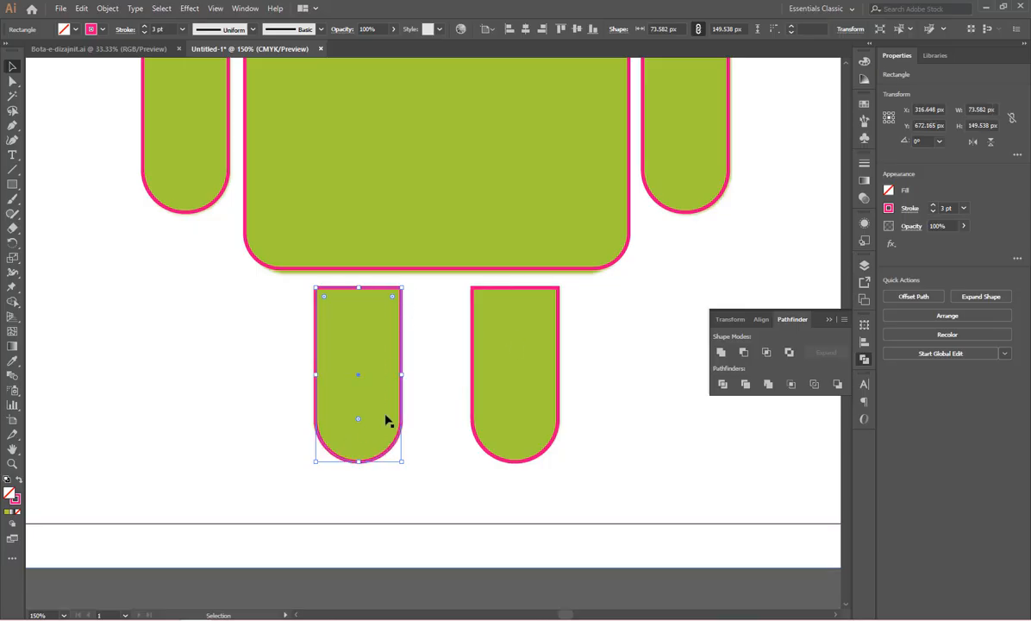
{"action": "scroll", "coordinate": [520, 431], "scroll_direction": "down", "scroll_amount": 1}
{"action": "left_click", "coordinate": [523, 528]}
{"action": "scroll", "coordinate": [554, 518], "scroll_direction": "up", "scroll_amount": 5}
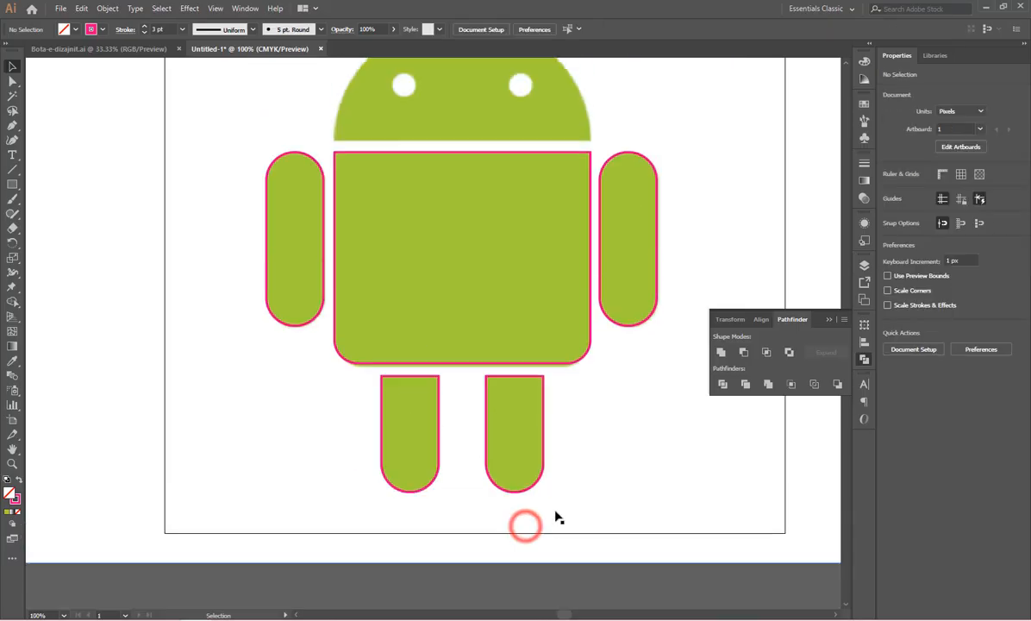
{"action": "scroll", "coordinate": [493, 231], "scroll_direction": "down", "scroll_amount": 2}
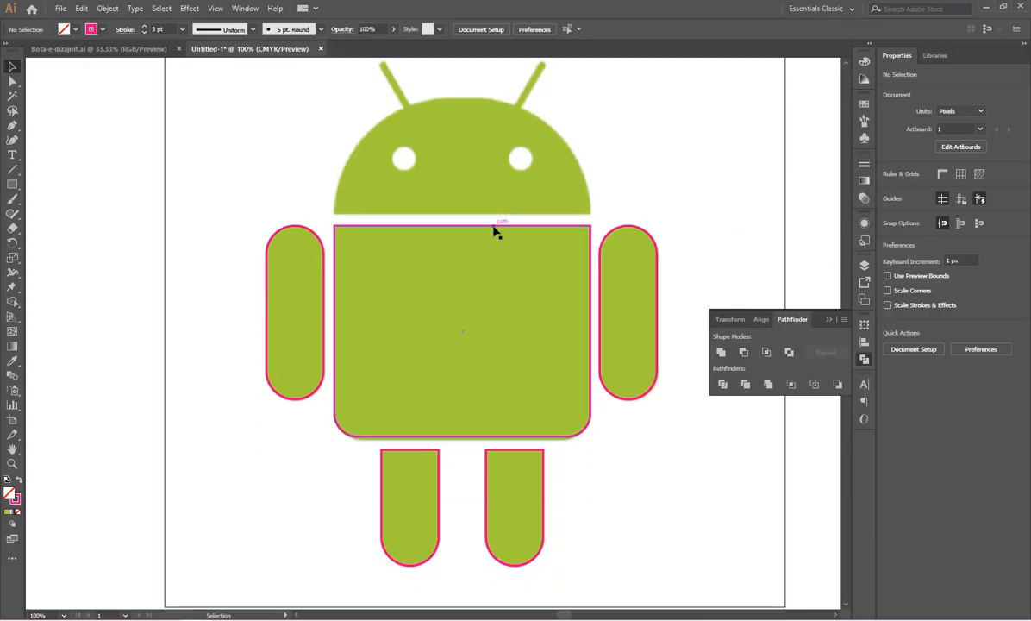
Step: Draw a circle about 330 px in diameter, spanning the full width of the robot's head
{"action": "left_click", "coordinate": [12, 184]}
{"action": "left_click", "coordinate": [47, 214]}
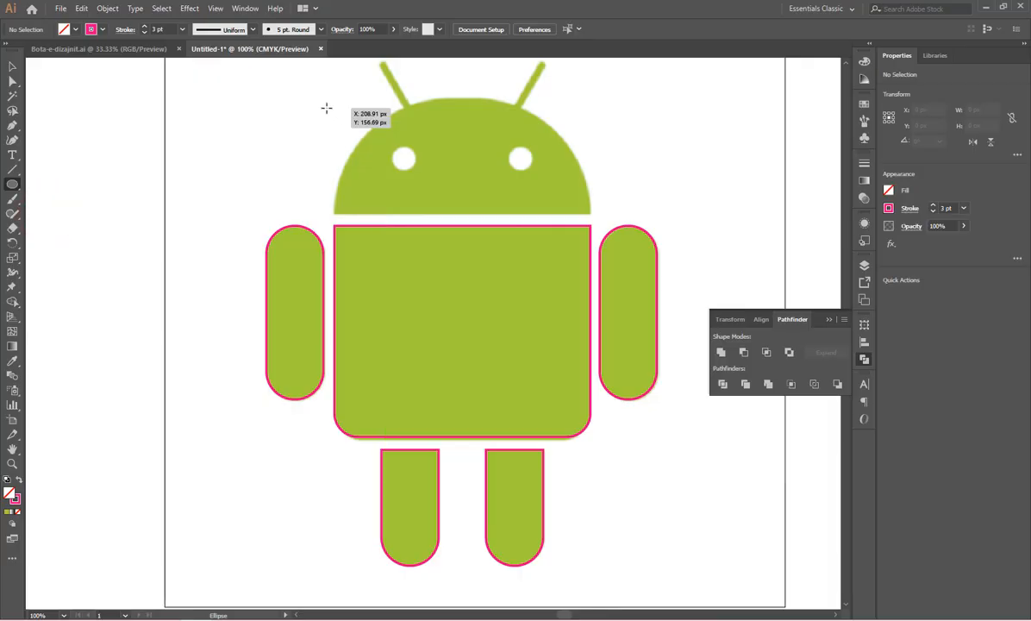
{"action": "left_click_drag", "start_coordinate": [335, 120], "coordinate": [591, 354]}
Step: Move the circle straight up until its top meets the top of the robot's head
{"action": "left_click", "coordinate": [11, 69]}
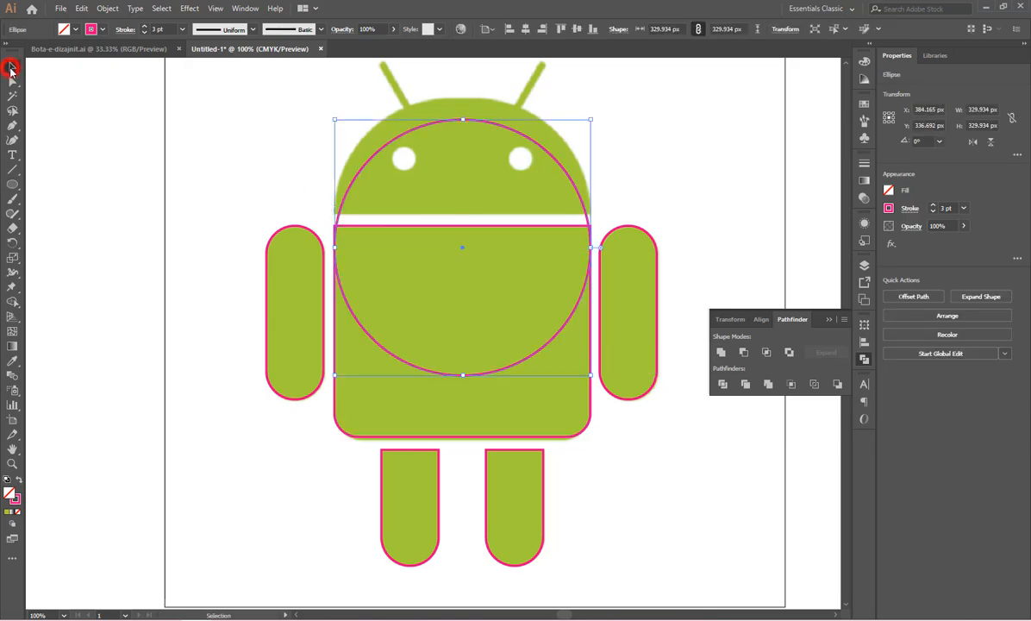
{"action": "key", "text": "shift+Up"}
{"action": "key", "text": "shift+Up"}
{"action": "key", "text": "shift+Up"}
{"action": "key", "text": "shift+Up"}
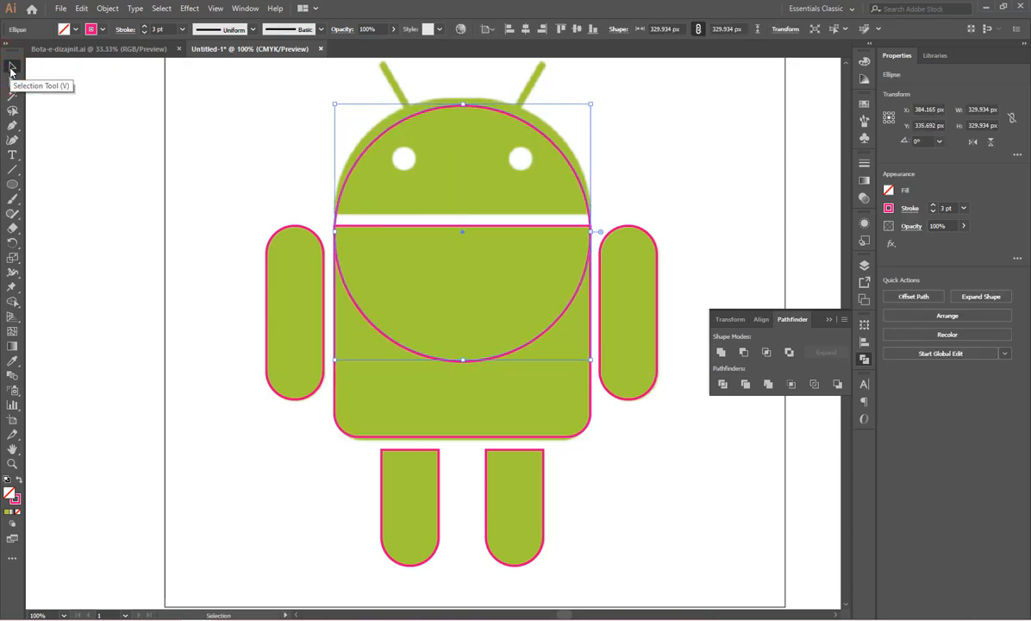
{"action": "key", "text": "Down"}
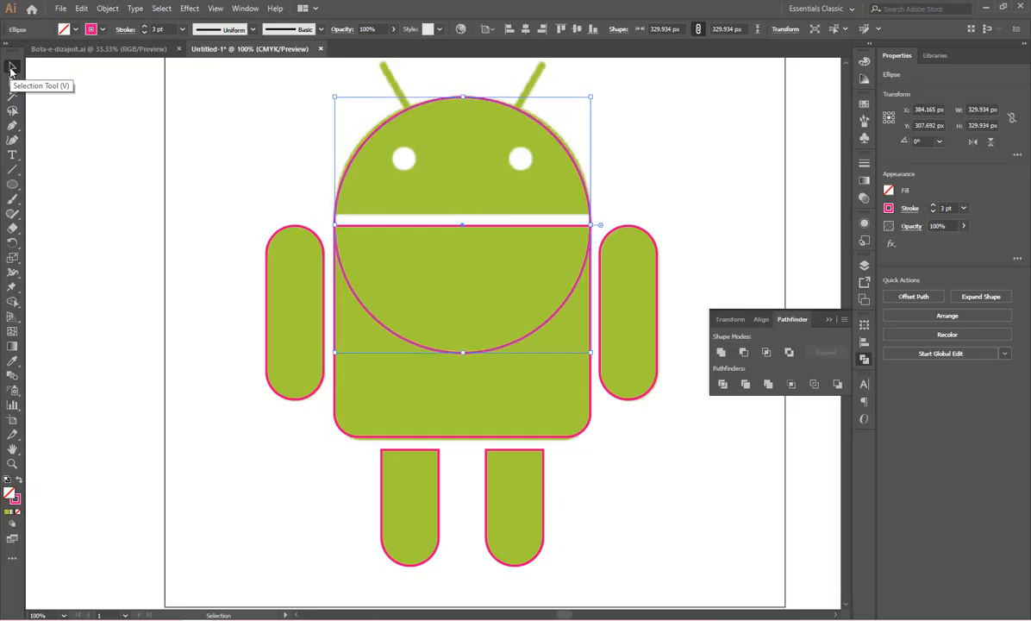
{"action": "key", "text": "Up"}
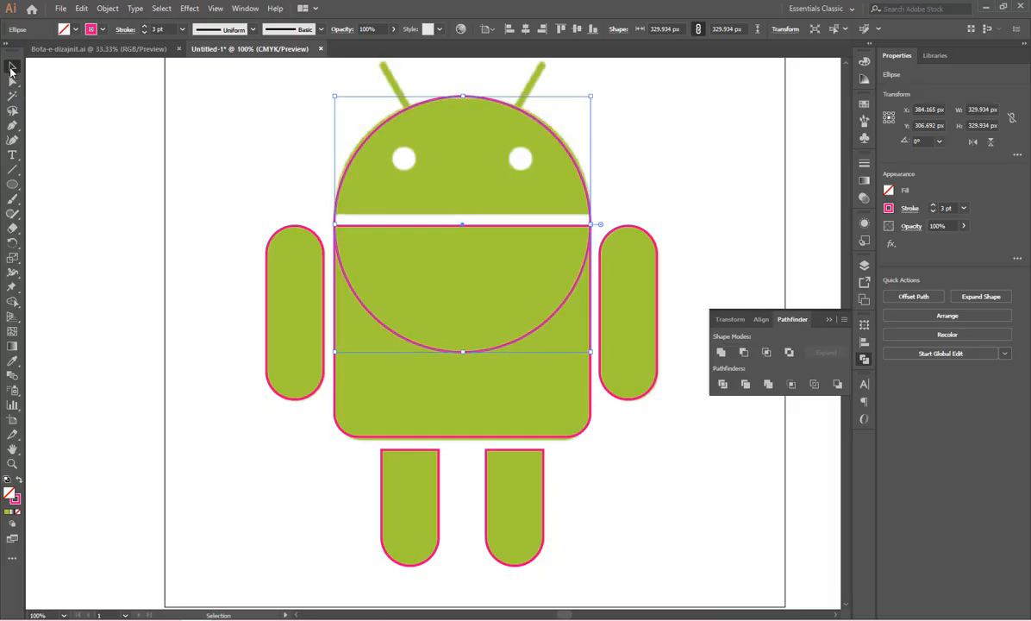
{"action": "key", "text": "Down"}
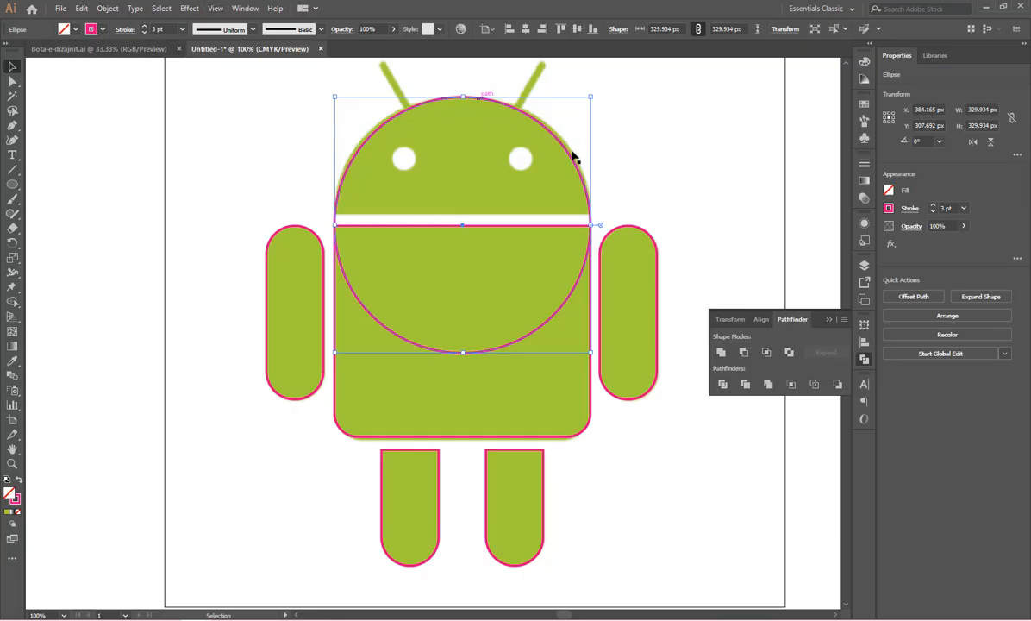
{"action": "key", "text": "Up"}
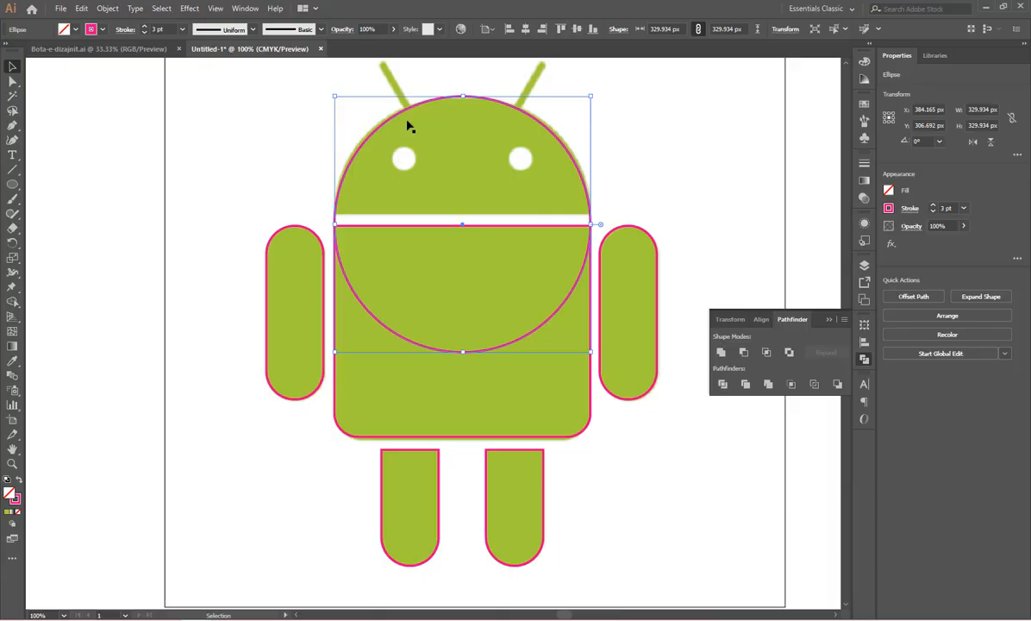
{"action": "scroll", "coordinate": [603, 229], "scroll_direction": "up", "scroll_amount": 2}
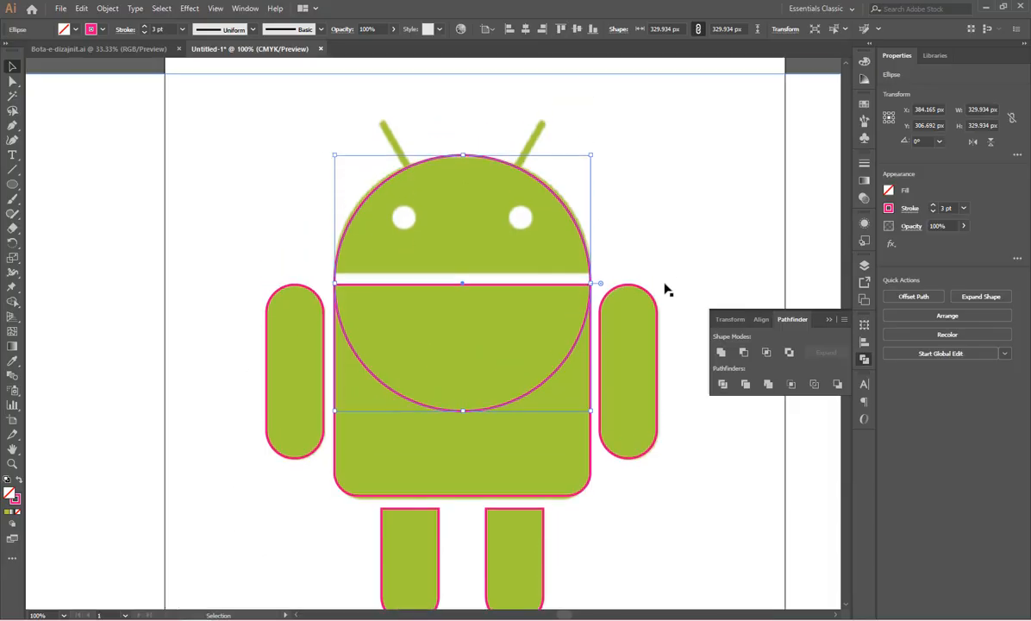
{"action": "key", "text": "Up"}
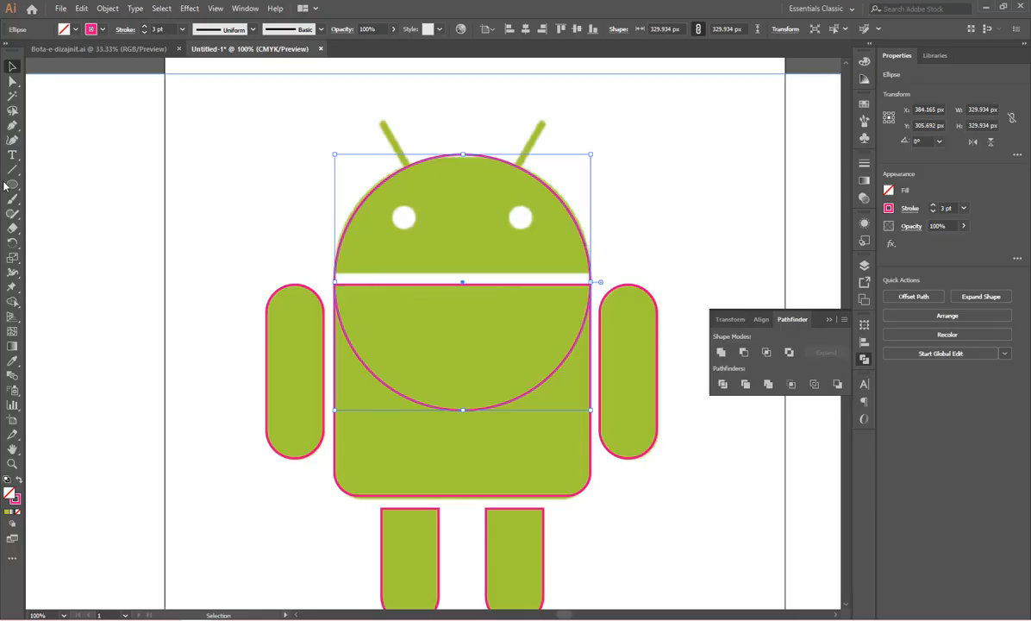
Step: Draw a rectangle about 532 by 266 px over the circle's lower part, with its top edge along the head's flat bottom
{"action": "left_click_drag", "start_coordinate": [4, 185], "coordinate": [9, 185]}
{"action": "left_click", "coordinate": [48, 184]}
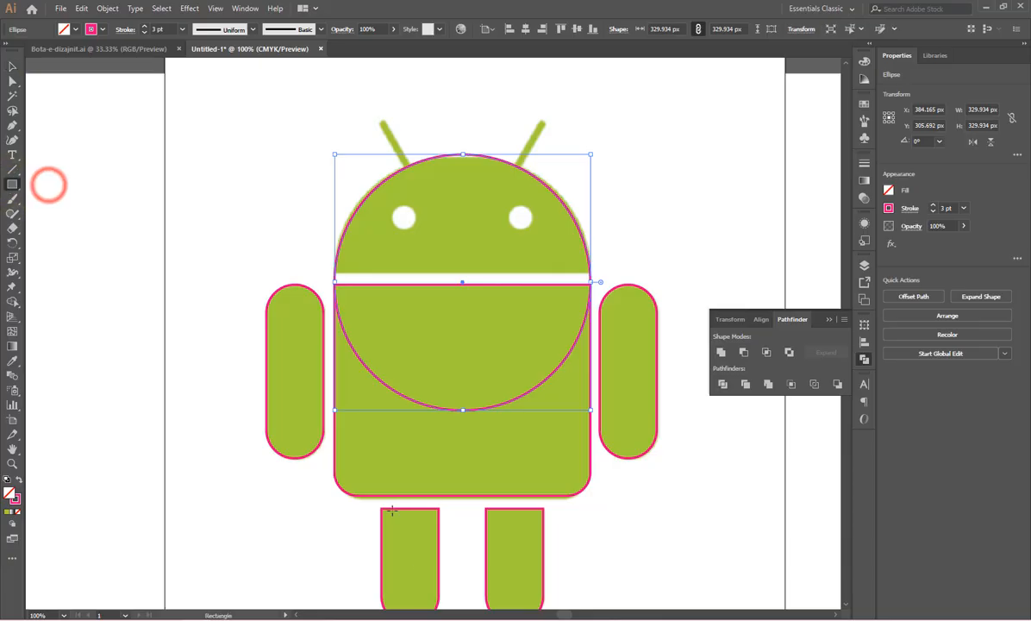
{"action": "left_click_drag", "start_coordinate": [244, 478], "coordinate": [651, 274]}
{"action": "left_click_drag", "start_coordinate": [654, 270], "coordinate": [655, 273]}
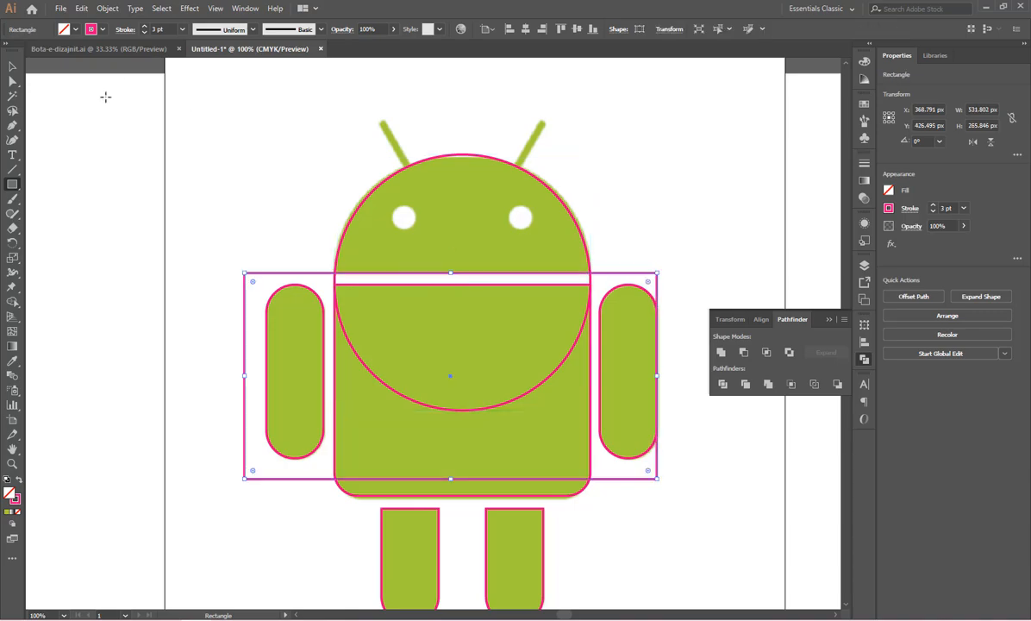
Step: Subtract the rectangle from the head circle with Pathfinder's Minus Front, leaving the half-dome head outline
{"action": "left_click", "coordinate": [11, 66]}
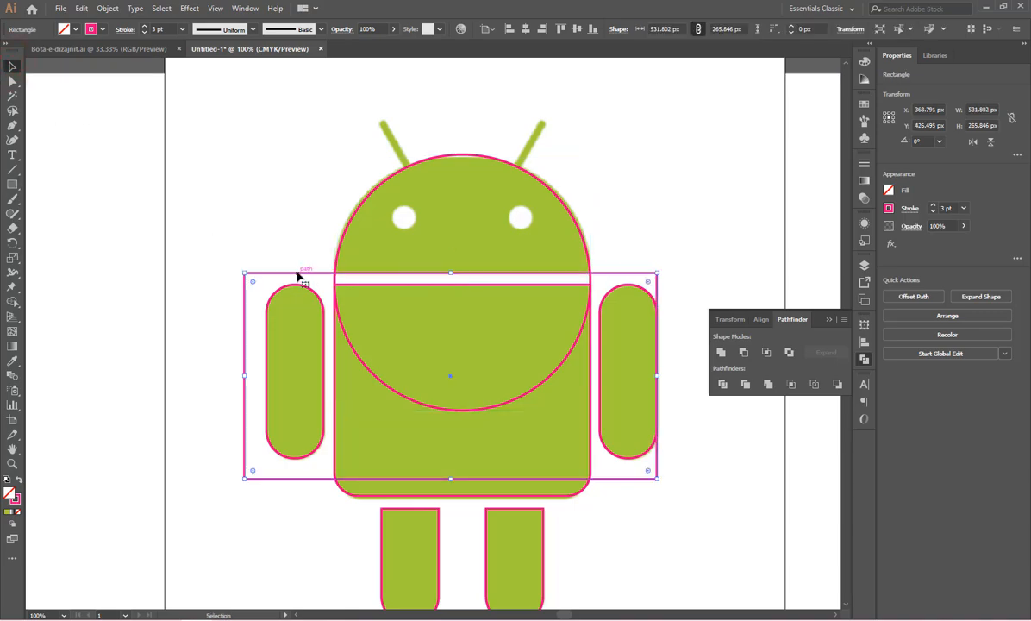
{"action": "left_click", "coordinate": [341, 237], "text": "shift"}
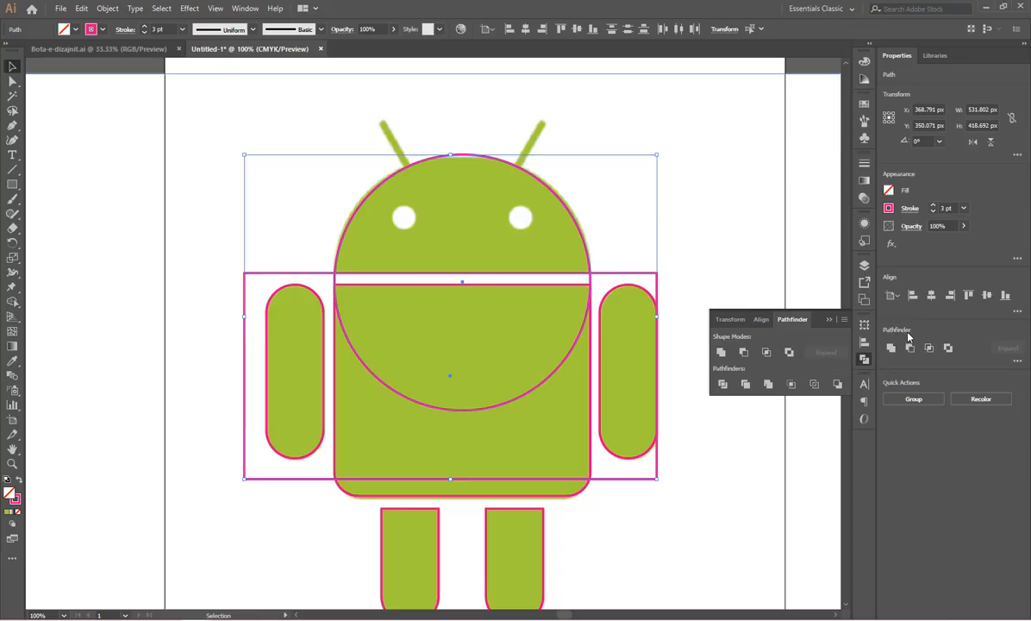
{"action": "left_click", "coordinate": [244, 9]}
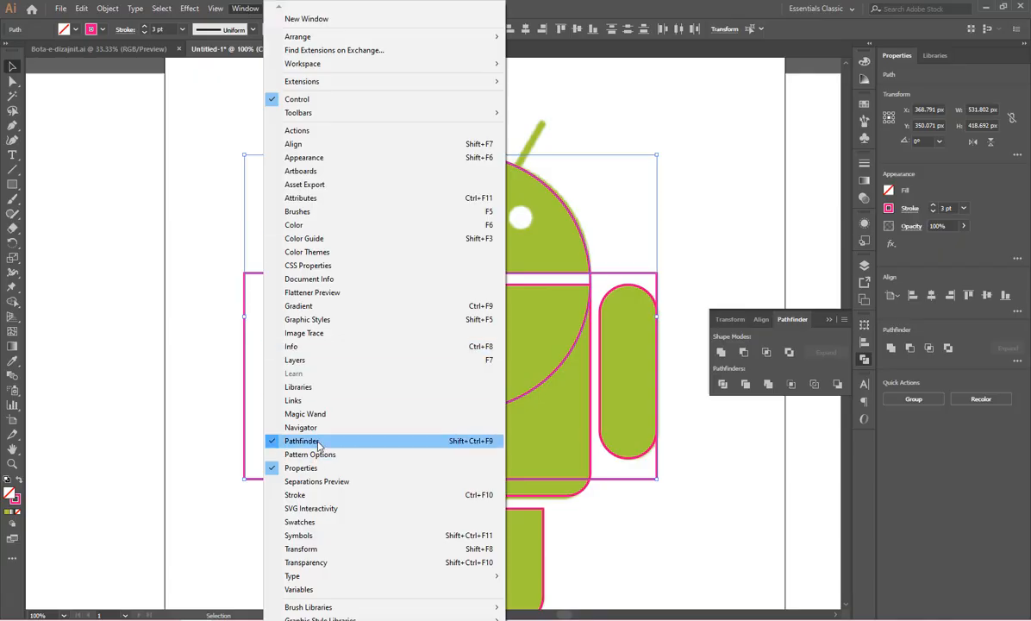
{"action": "left_click", "coordinate": [347, 440]}
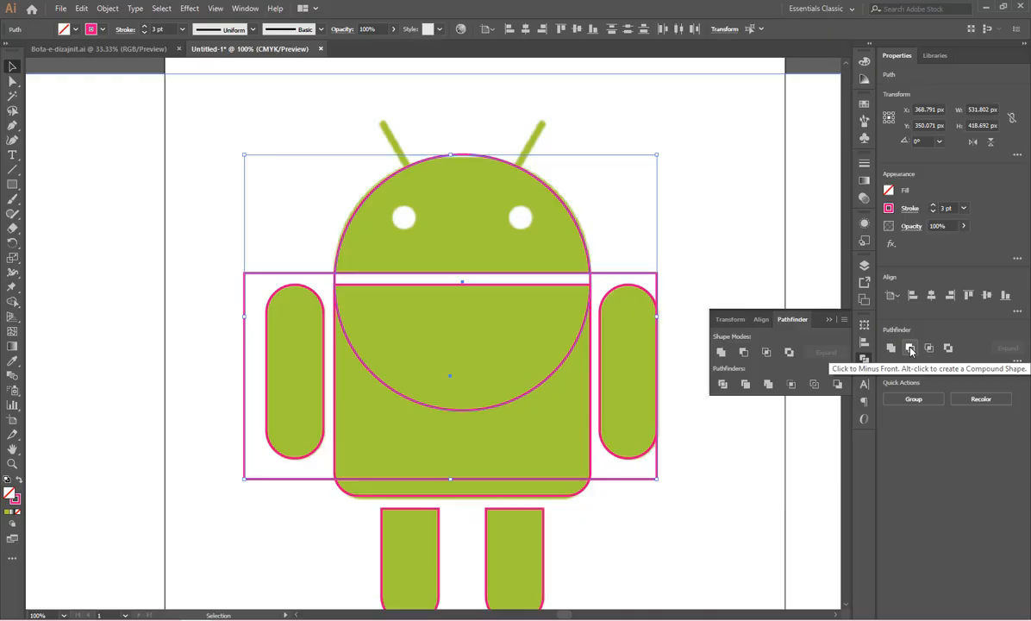
{"action": "left_click", "coordinate": [910, 348]}
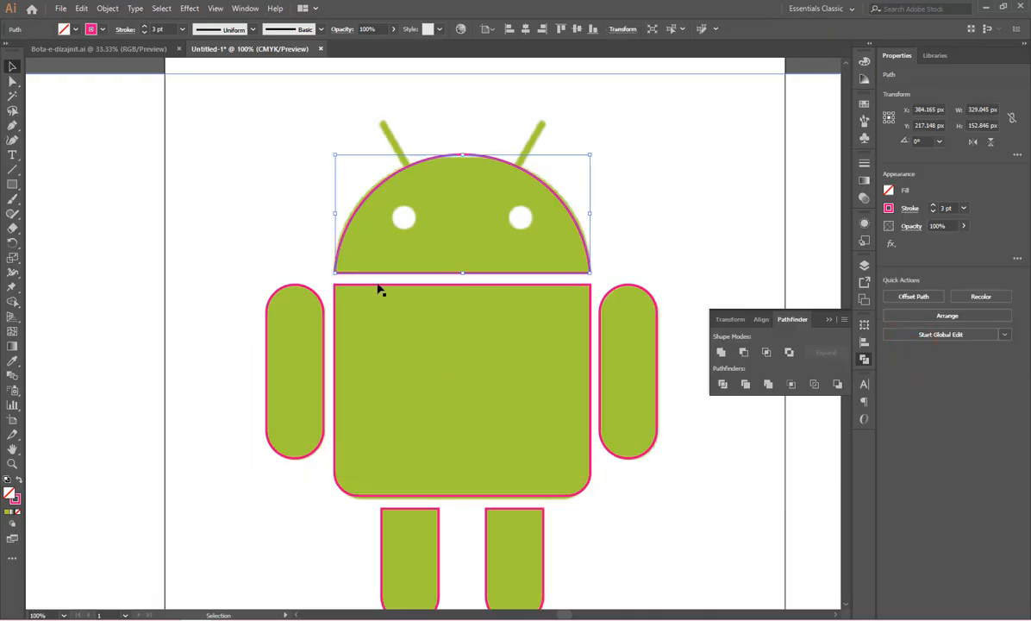
{"action": "left_click", "coordinate": [695, 437]}
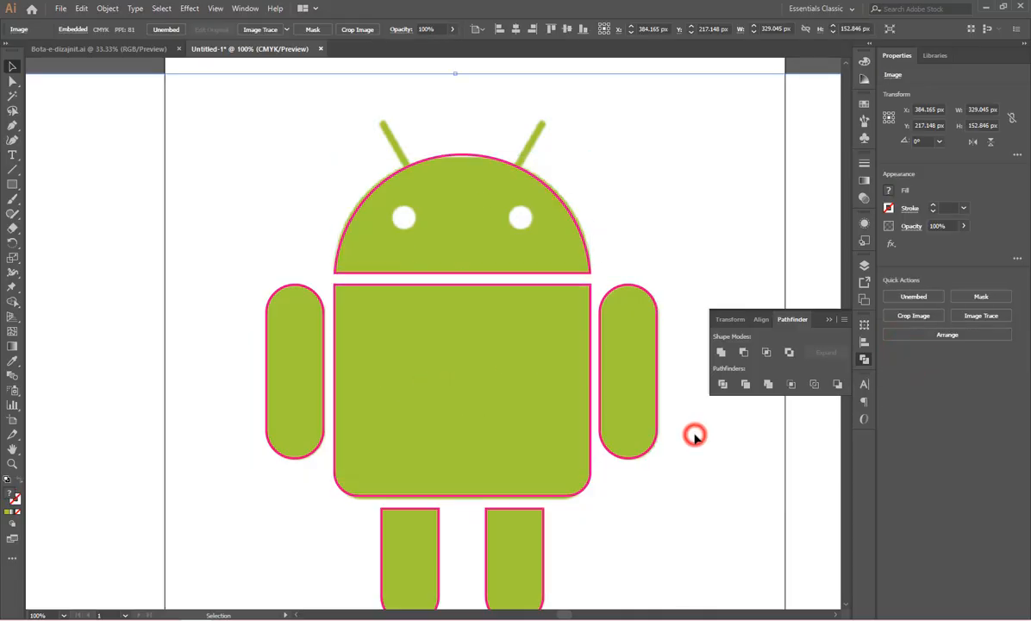
Step: Draw a narrow upright rectangle about 8 by 100 px beside the robot's left antenna
{"action": "left_click", "coordinate": [14, 187]}
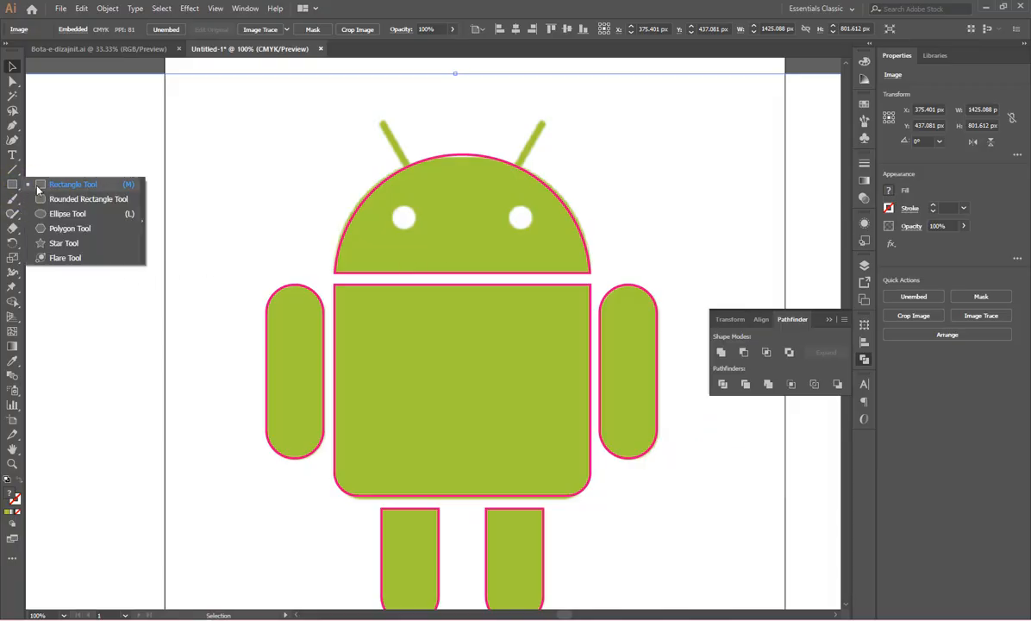
{"action": "left_click", "coordinate": [38, 186]}
{"action": "scroll", "coordinate": [428, 131], "scroll_direction": "up", "scroll_amount": 2}
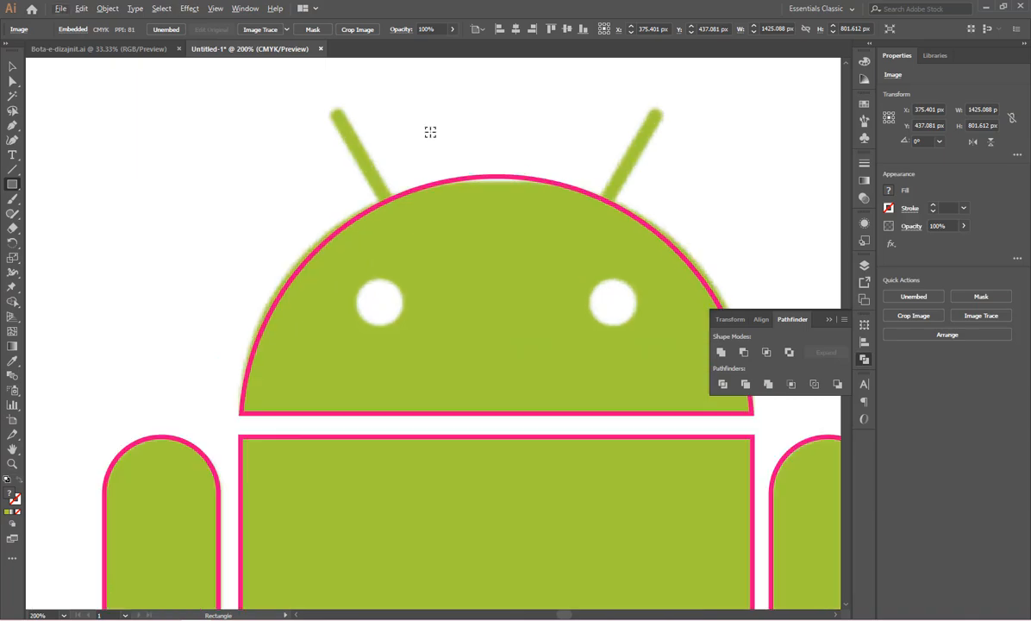
{"action": "left_click_drag", "start_coordinate": [405, 103], "coordinate": [417, 256]}
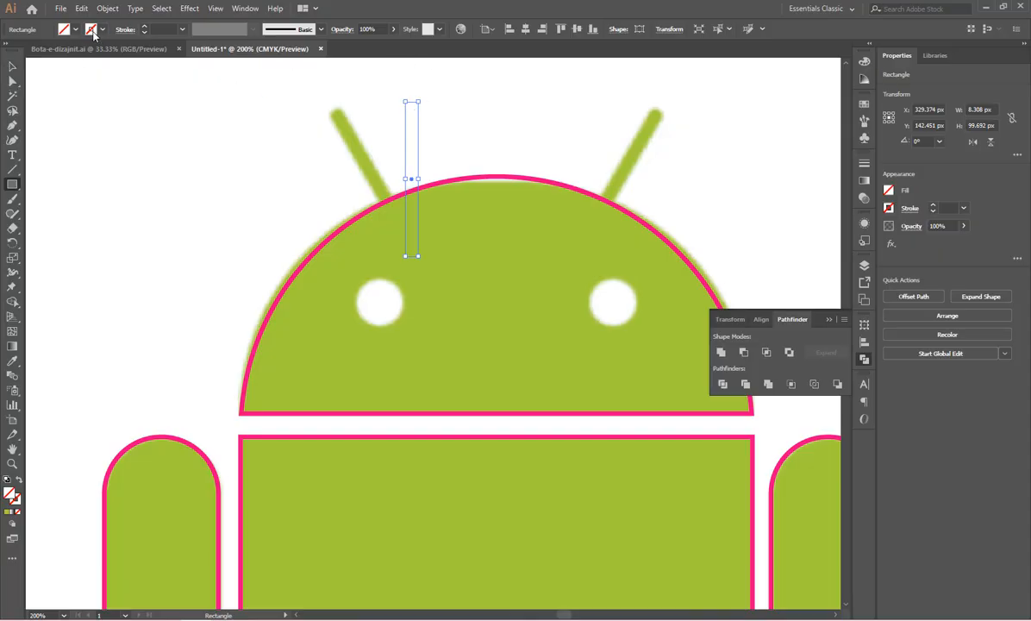
Step: Give the narrow antenna rectangle a CMYK Magenta stroke of 3 pt
{"action": "left_click", "coordinate": [102, 31]}
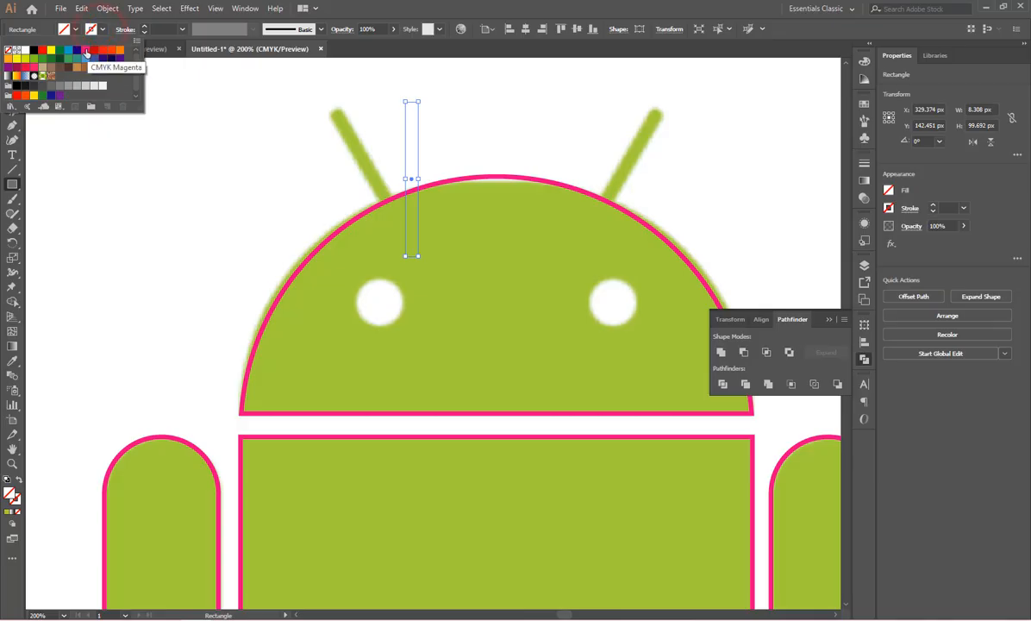
{"action": "left_click", "coordinate": [85, 50]}
{"action": "left_click", "coordinate": [144, 26]}
{"action": "left_click", "coordinate": [144, 26]}
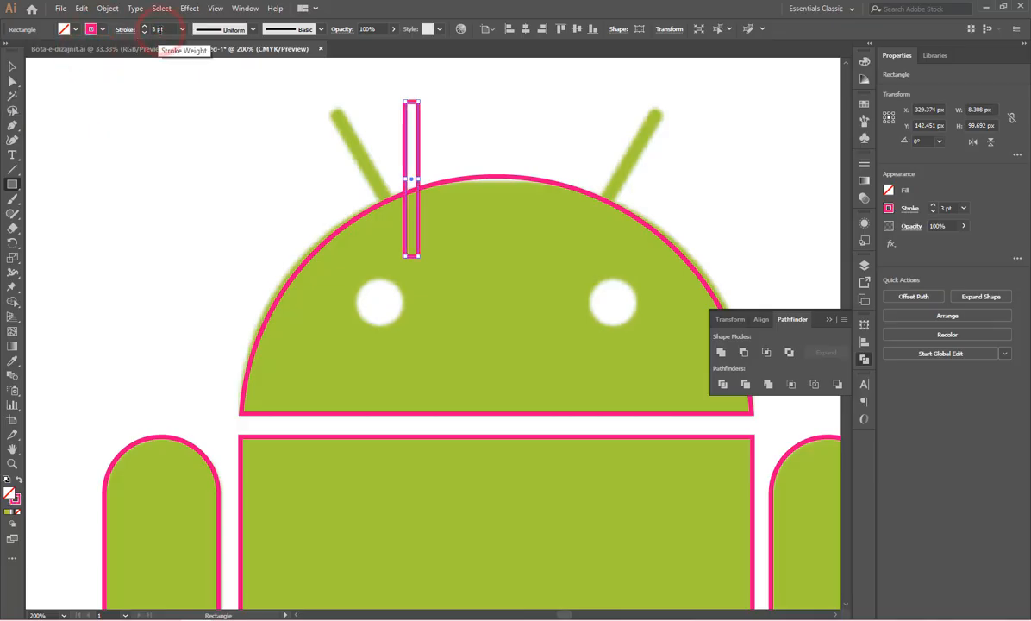
Step: Round the narrow rectangle's corners fully into a capsule with a radius of about 4.15 px
{"action": "left_click", "coordinate": [13, 68]}
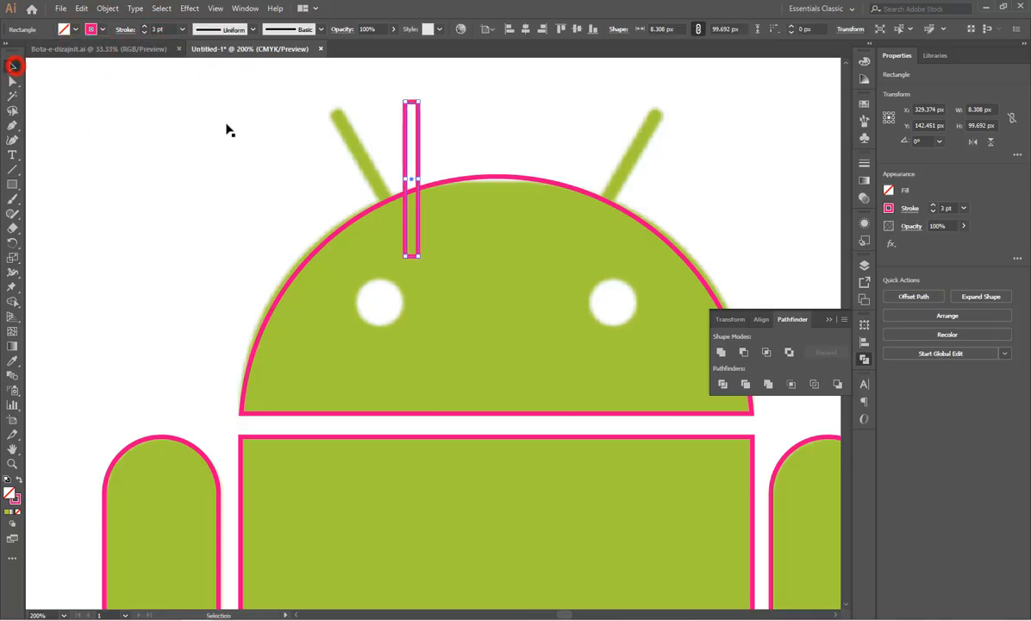
{"action": "scroll", "coordinate": [423, 129], "scroll_direction": "up", "scroll_amount": 1}
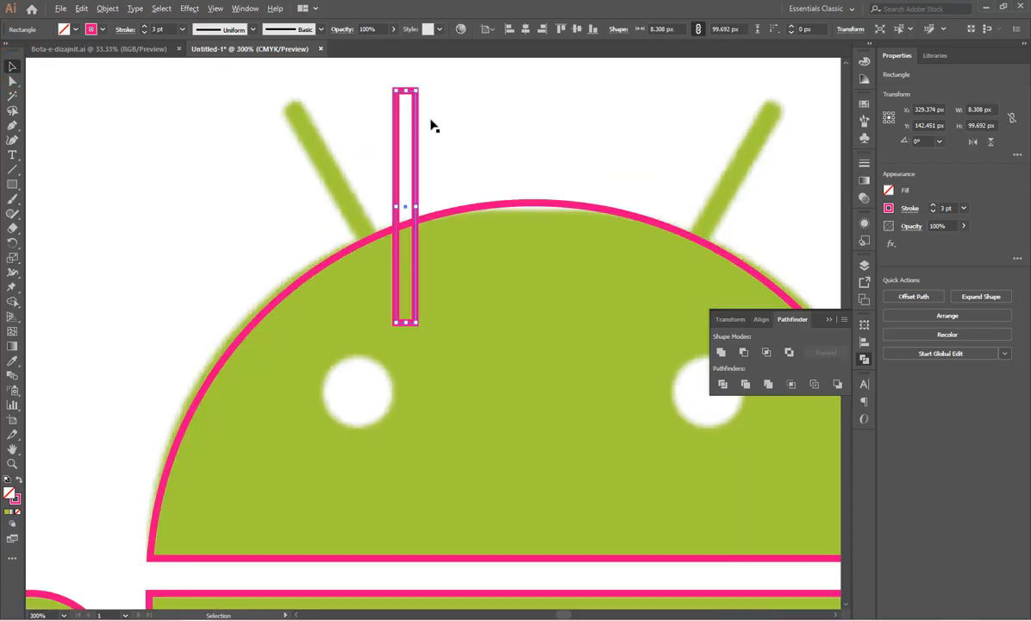
{"action": "left_click", "coordinate": [415, 105]}
{"action": "left_click", "coordinate": [415, 105]}
{"action": "scroll", "coordinate": [414, 105], "scroll_direction": "up", "scroll_amount": 2}
{"action": "left_click_drag", "start_coordinate": [410, 93], "coordinate": [392, 212]}
{"action": "scroll", "coordinate": [450, 138], "scroll_direction": "down", "scroll_amount": 2}
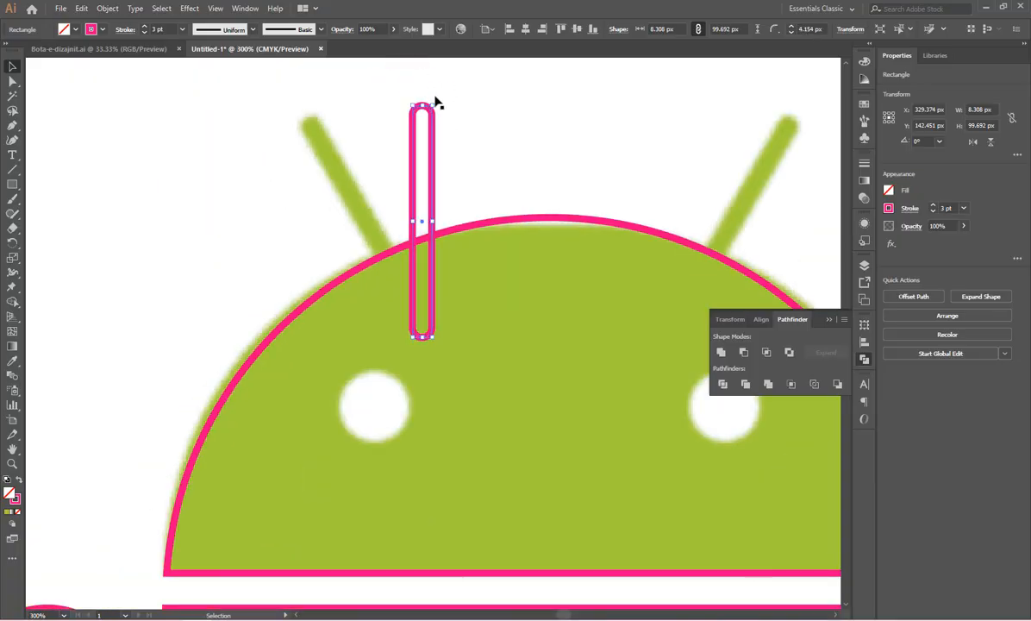
Step: Rotate the capsule to 30° and position it over the robot's left antenna
{"action": "left_click_drag", "start_coordinate": [434, 102], "coordinate": [325, 129]}
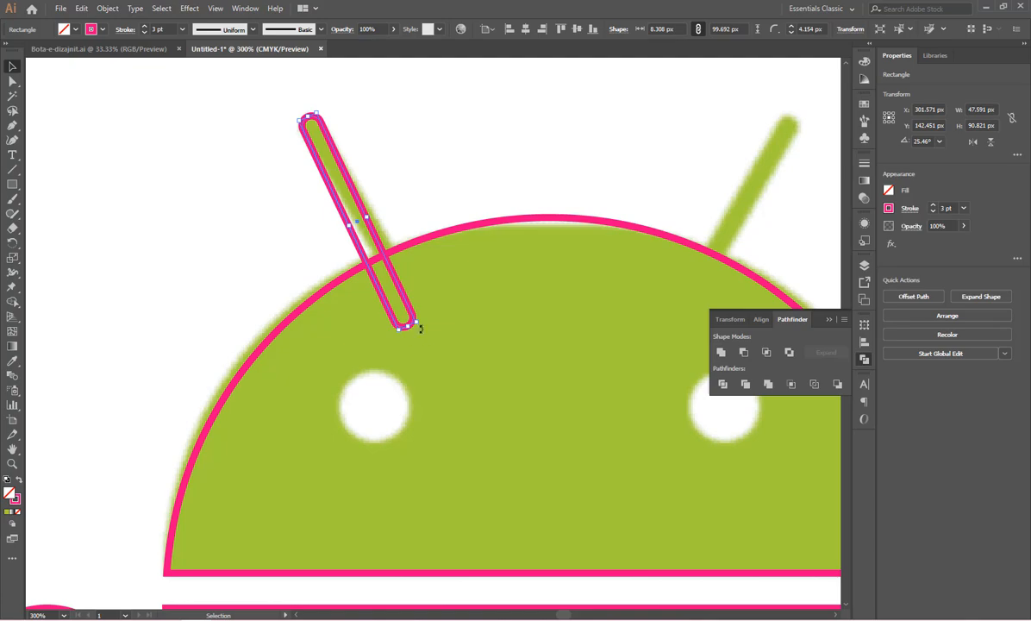
{"action": "left_click_drag", "start_coordinate": [419, 325], "coordinate": [429, 319]}
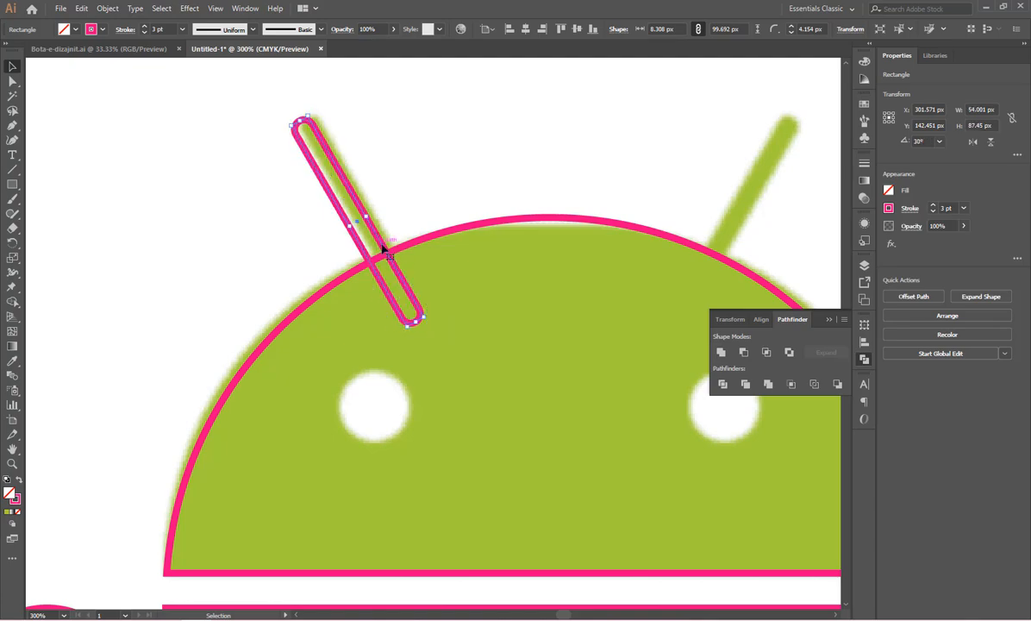
{"action": "mouse_move", "coordinate": [383, 249]}
{"action": "left_mouse_down"}
{"action": "mouse_move", "coordinate": [394, 223]}
{"action": "mouse_move", "coordinate": [386, 241]}
{"action": "left_mouse_up"}
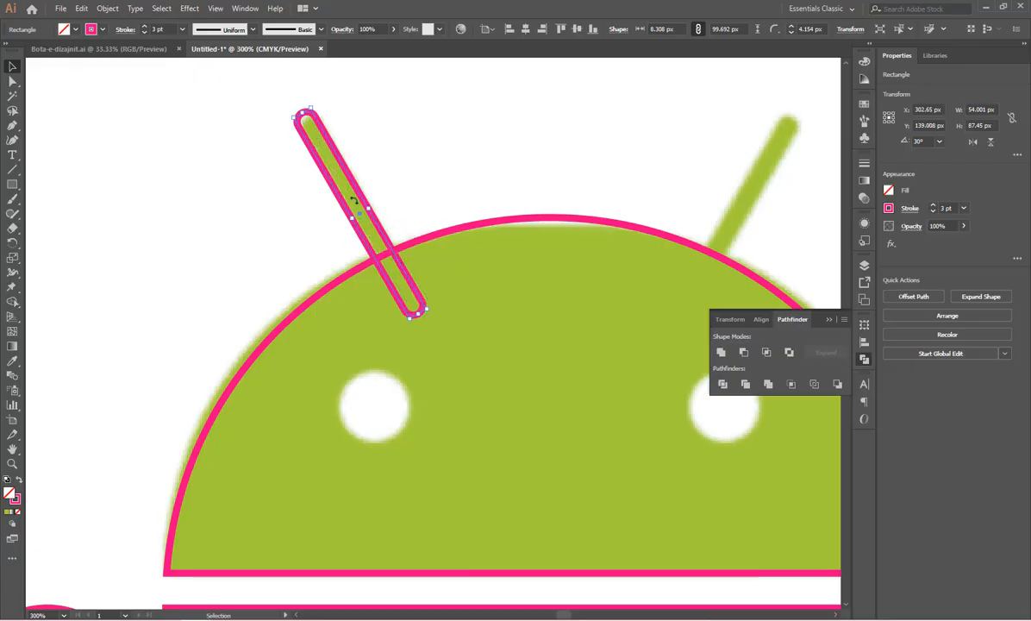
Step: Duplicate the left antenna capsule horizontally toward the robot's right antenna
{"action": "left_click", "coordinate": [457, 148]}
{"action": "scroll", "coordinate": [368, 170], "scroll_direction": "down", "scroll_amount": 2}
{"action": "left_click", "coordinate": [419, 131]}
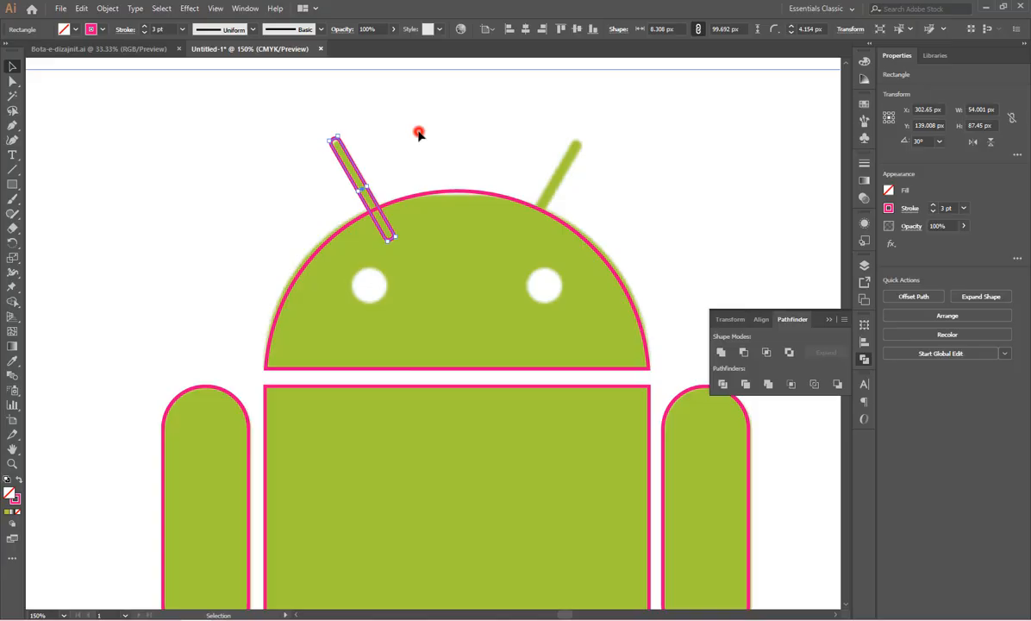
{"action": "key", "text": "a"}
{"action": "left_click", "coordinate": [334, 145]}
{"action": "key", "text": "v"}
{"action": "key", "text": "v"}
{"action": "left_click_drag", "start_coordinate": [357, 170], "coordinate": [518, 172]}
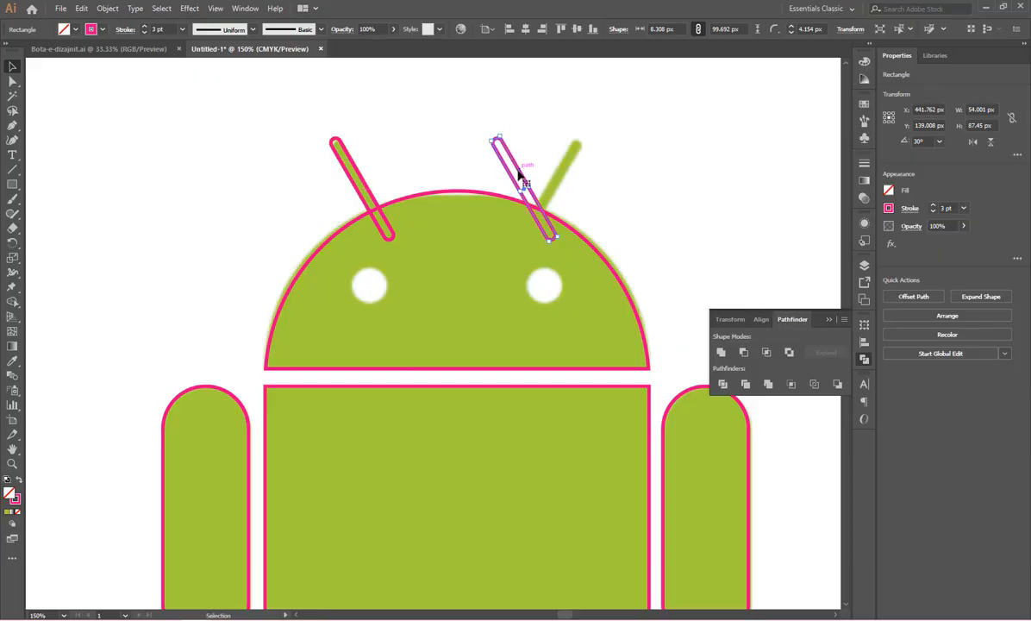
Step: Reflect the copied capsule across the vertical axis and position it over the robot's right antenna
{"action": "right_click", "coordinate": [520, 175]}
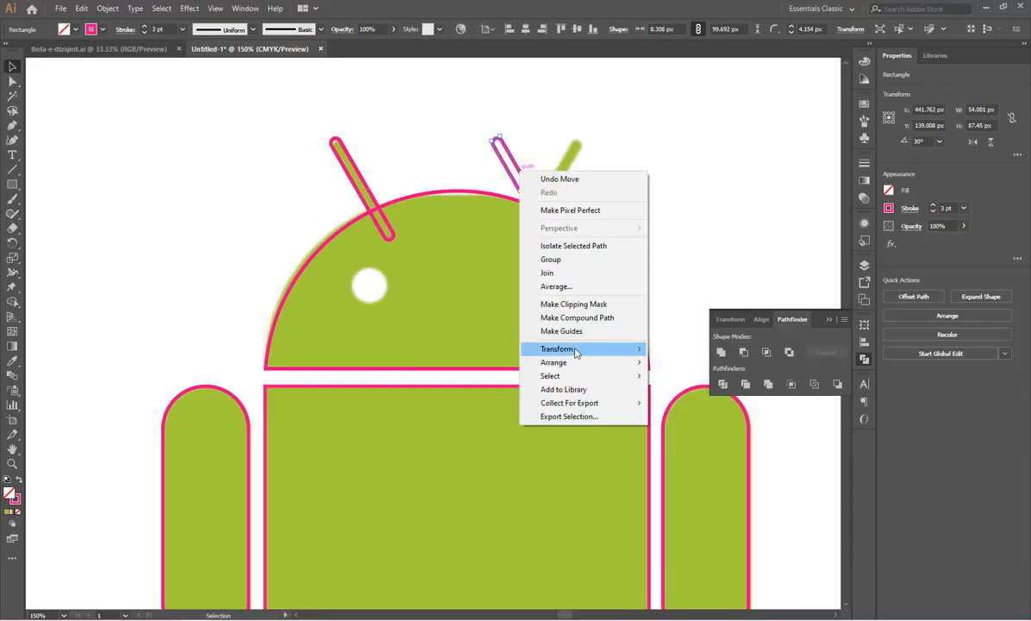
{"action": "mouse_move", "coordinate": [642, 352]}
{"action": "left_click", "coordinate": [699, 393]}
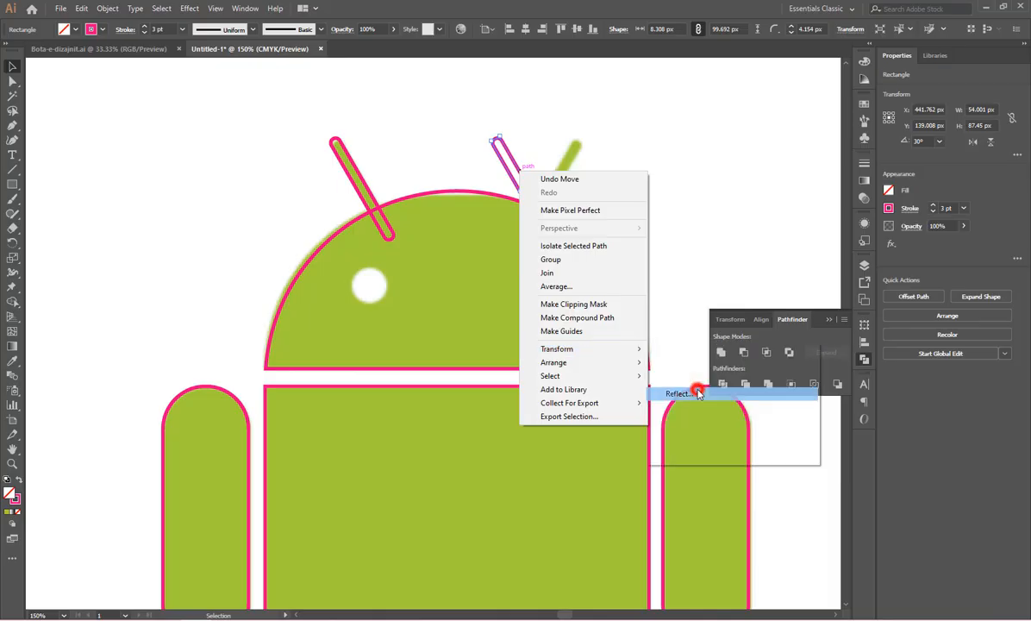
{"action": "left_click", "coordinate": [681, 426]}
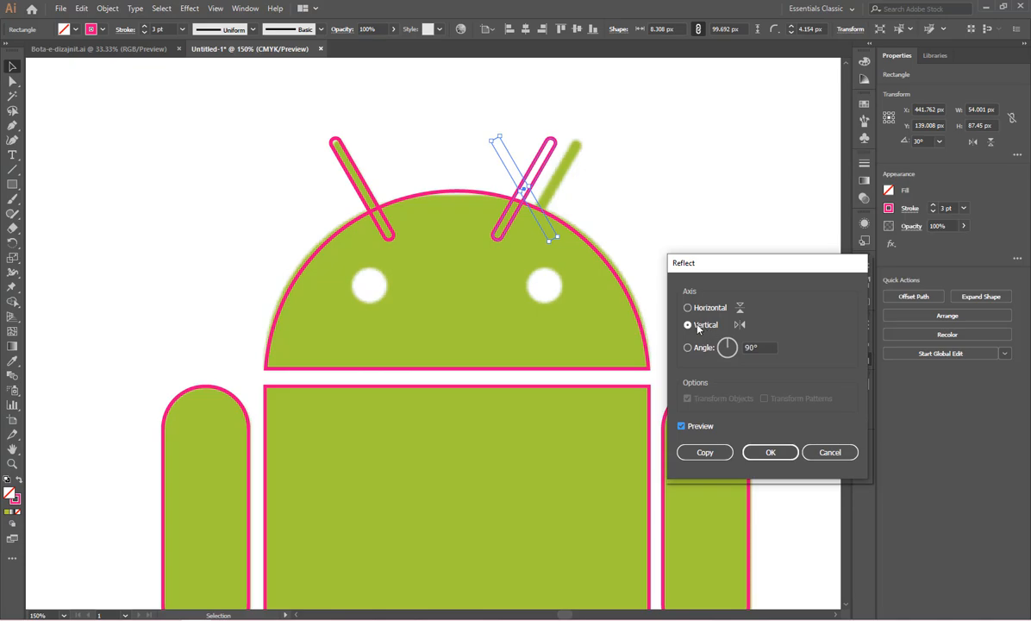
{"action": "left_click", "coordinate": [763, 452]}
{"action": "scroll", "coordinate": [563, 164], "scroll_direction": "up", "scroll_amount": 2, "text": "alt"}
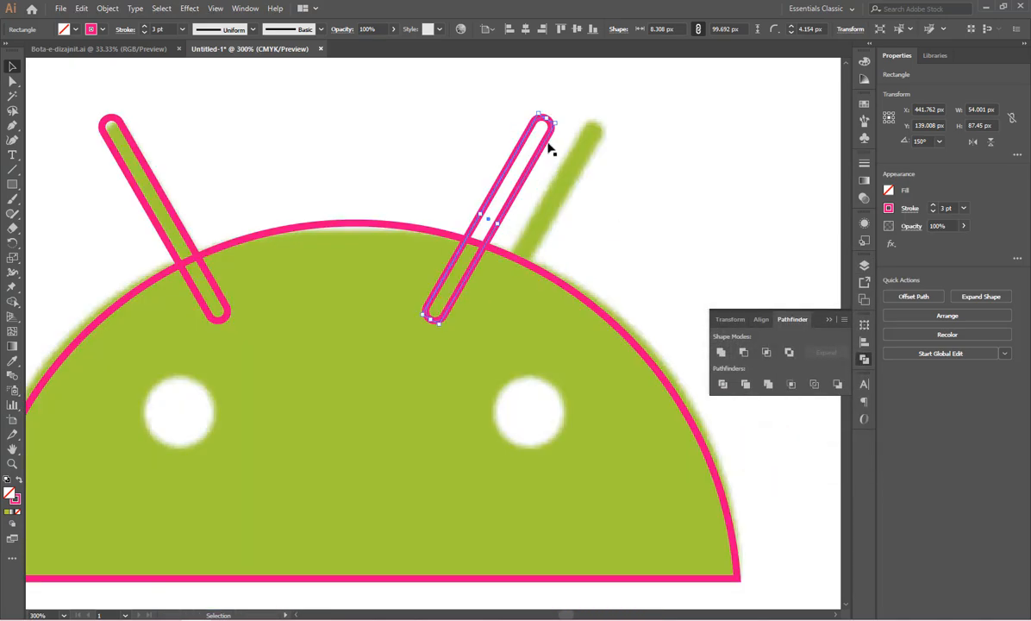
{"action": "left_click_drag", "start_coordinate": [545, 144], "coordinate": [601, 153]}
{"action": "scroll", "coordinate": [535, 180], "scroll_direction": "down", "scroll_amount": 3, "text": "alt"}
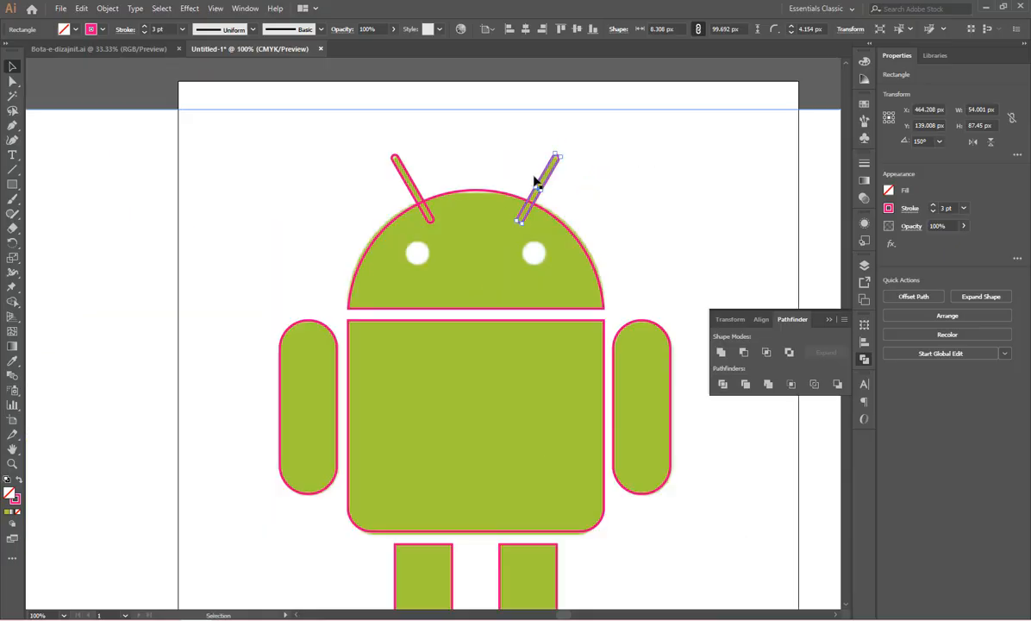
{"action": "left_click", "coordinate": [663, 188]}
Step: Draw a circle about 31 px in diameter over the robot's left eye with the Ellipse tool
{"action": "scroll", "coordinate": [415, 212], "scroll_direction": "up", "scroll_amount": 2, "text": "alt"}
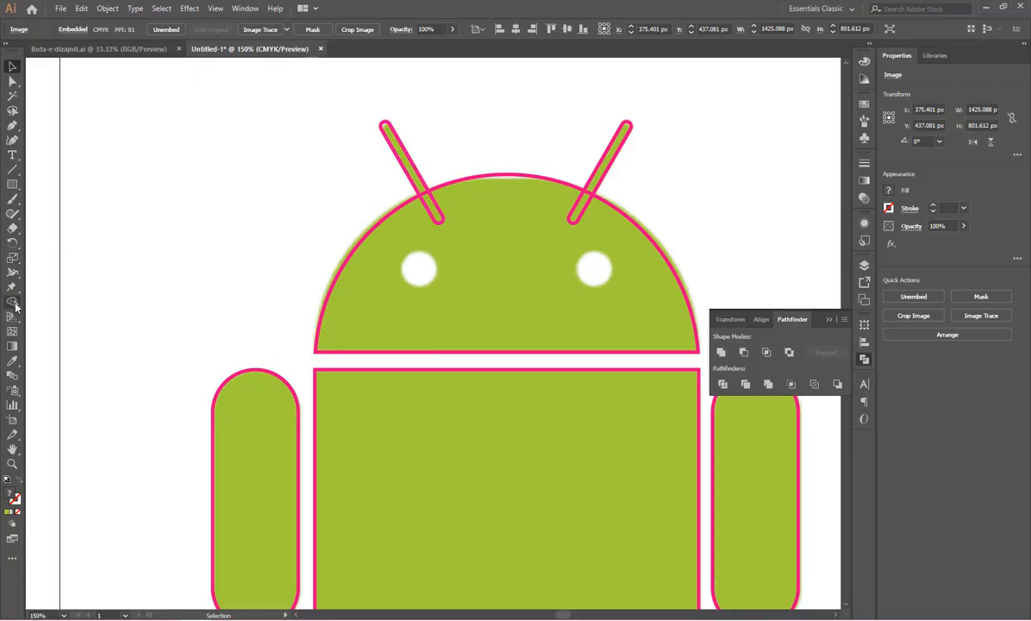
{"action": "left_click_drag", "start_coordinate": [12, 184], "coordinate": [48, 215]}
{"action": "scroll", "coordinate": [424, 286], "scroll_direction": "up", "scroll_amount": 1}
{"action": "left_click_drag", "start_coordinate": [398, 244], "coordinate": [444, 278]}
{"action": "key", "text": "v"}
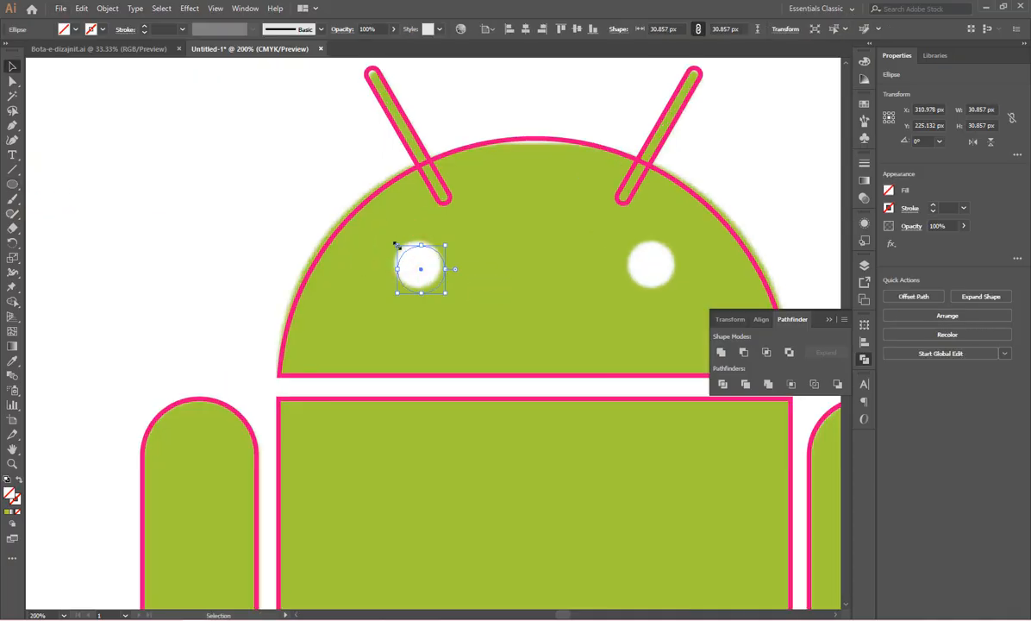
Step: Give the eye circle a magenta stroke of 3 pt
{"action": "left_click", "coordinate": [102, 29]}
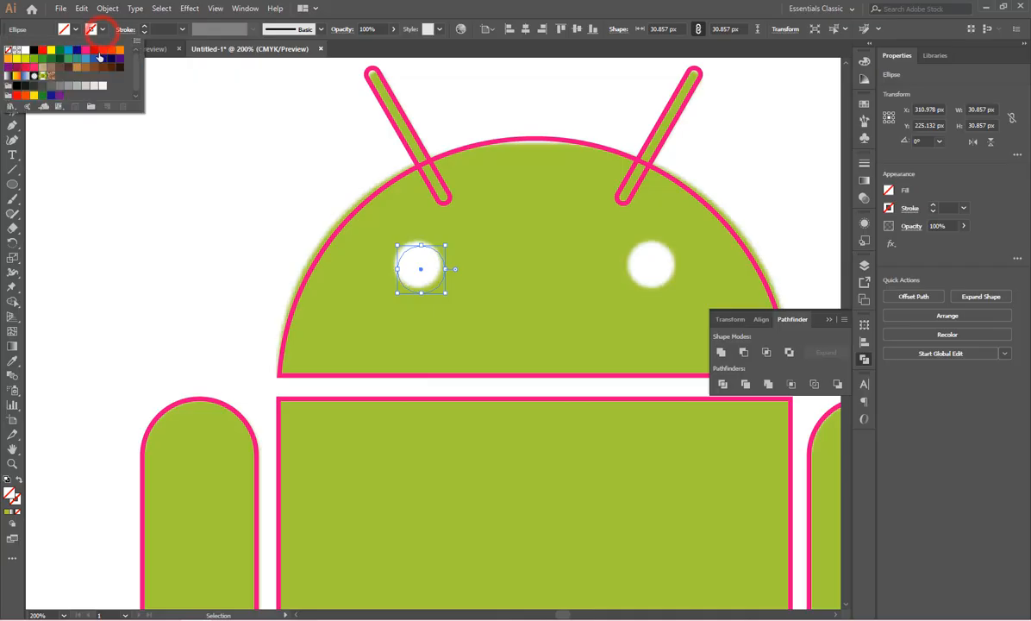
{"action": "left_click", "coordinate": [84, 50]}
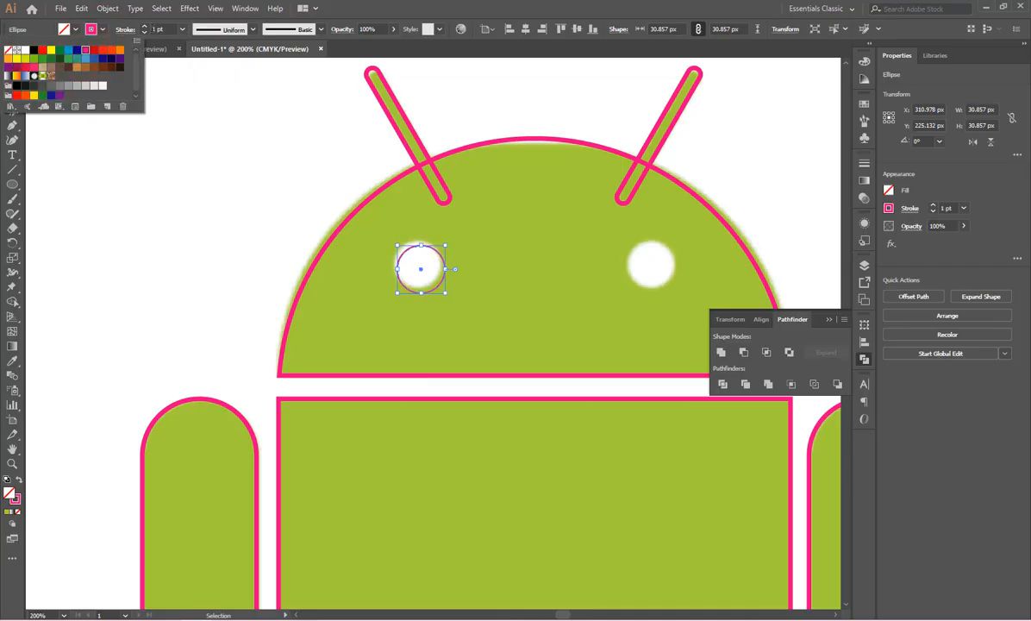
{"action": "left_click", "coordinate": [157, 30]}
{"action": "scroll", "coordinate": [158, 29], "scroll_direction": "up", "scroll_amount": 2}
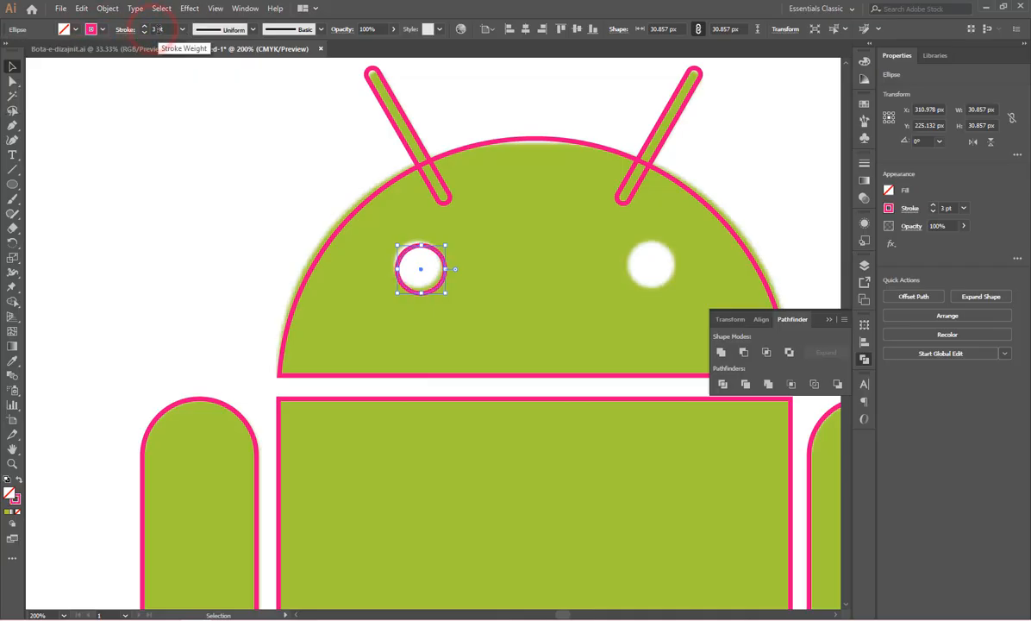
Step: Shift the circle slightly up and left so that it fits over the robot's left eye
{"action": "left_click", "coordinate": [179, 171]}
{"action": "scroll", "coordinate": [436, 257], "scroll_direction": "up", "scroll_amount": 2}
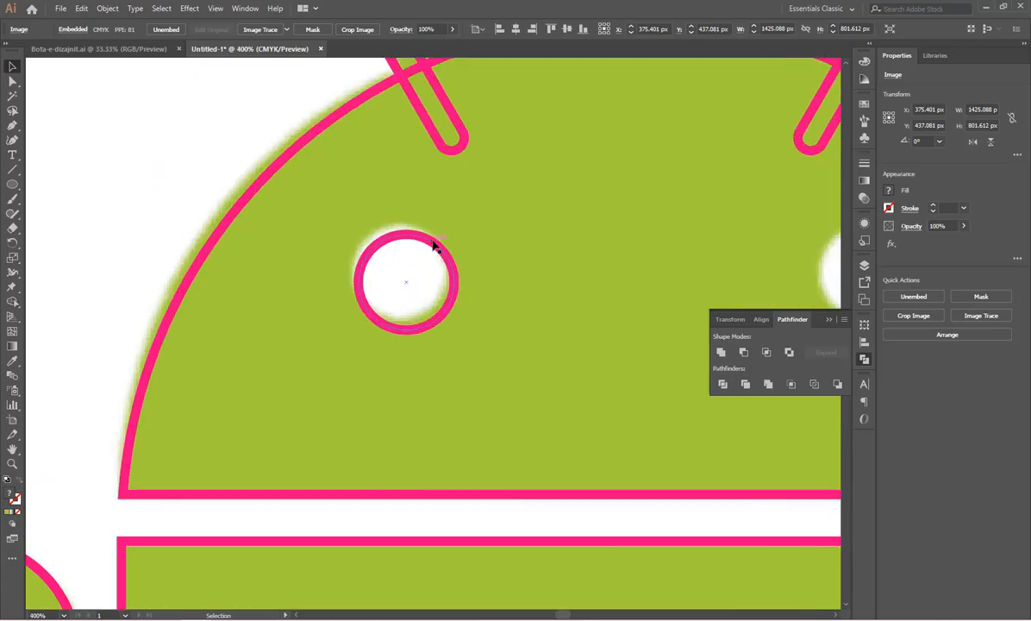
{"action": "left_click", "coordinate": [427, 230]}
{"action": "scroll", "coordinate": [420, 237], "scroll_direction": "down", "scroll_amount": 2}
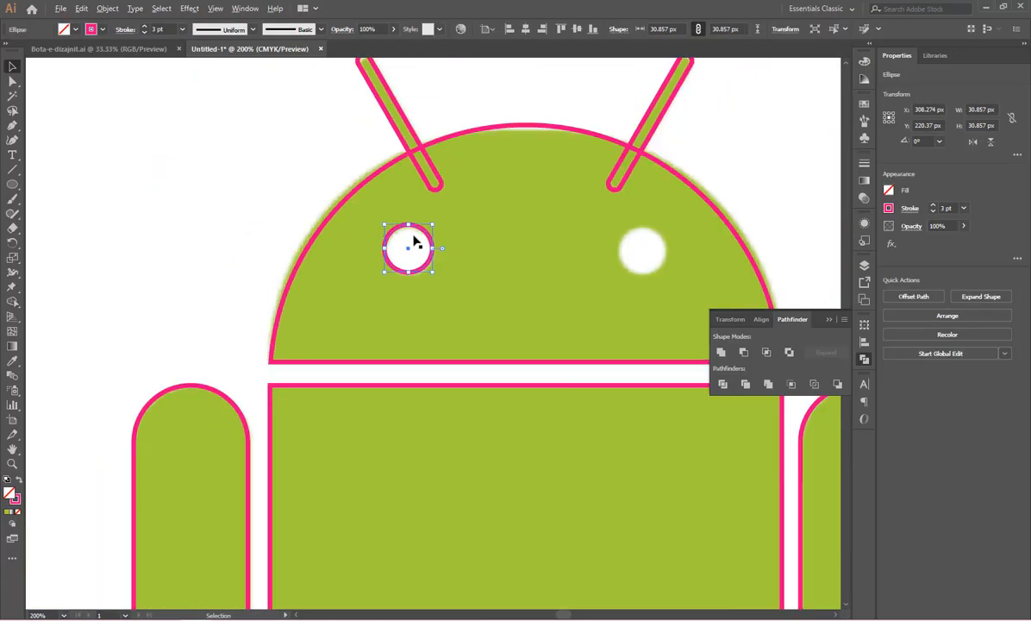
{"action": "scroll", "coordinate": [414, 242], "scroll_direction": "down", "scroll_amount": 1}
Step: Copy the eye circle horizontally and nudge the copy into place over the robot's right eye
{"action": "key", "text": "a"}
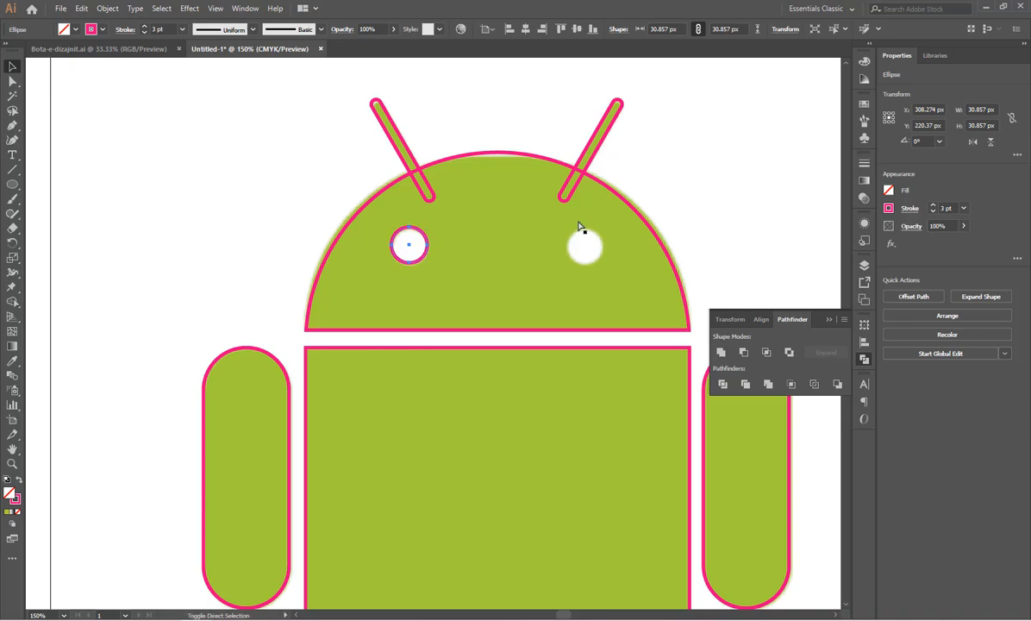
{"action": "key", "text": "alt+shift+Right"}
{"action": "key", "text": "shift+Right"}
{"action": "key", "text": "shift+Right"}
{"action": "key", "text": "shift+Right"}
{"action": "key", "text": "shift+Right"}
{"action": "key", "text": "shift+Right"}
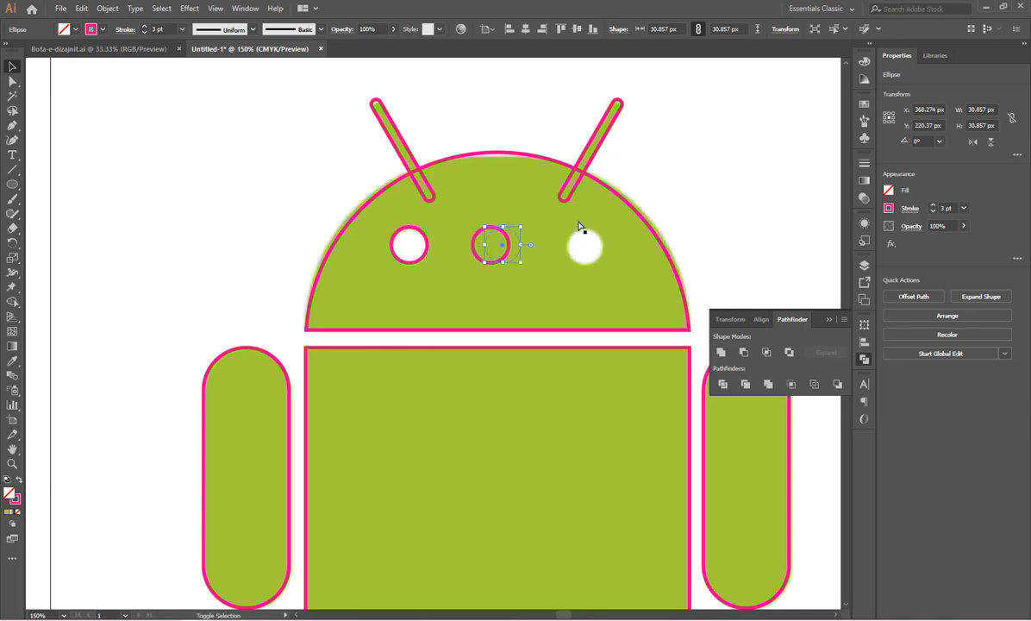
{"action": "key", "text": "shift+Right"}
{"action": "key", "text": "shift+Right"}
{"action": "key", "text": "shift+Right"}
{"action": "key", "text": "shift+Right"}
{"action": "key", "text": "shift+Right"}
{"action": "key", "text": "shift+Right"}
{"action": "key", "text": "shift+Right"}
{"action": "key", "text": "shift+Right"}
{"action": "key", "text": "shift+Right"}
{"action": "key", "text": "Right"}
{"action": "key", "text": "Right"}
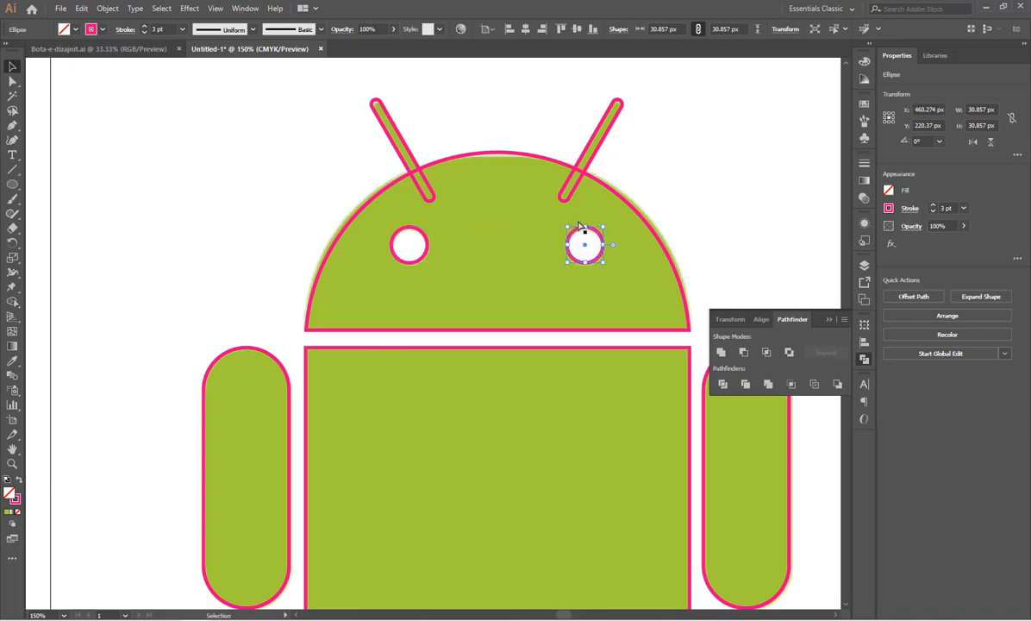
{"action": "scroll", "coordinate": [548, 225], "scroll_direction": "down", "scroll_amount": 2}
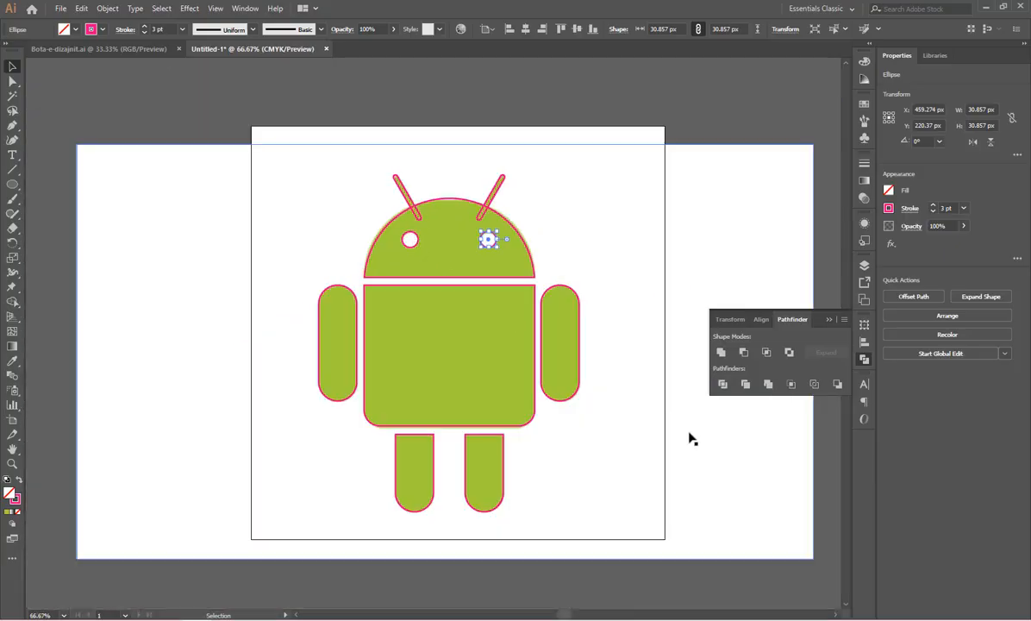
Step: Move the reference image off the artboard to its left side, leaving the traced outlines in place
{"action": "left_click", "coordinate": [733, 490]}
{"action": "left_click_drag", "start_coordinate": [641, 194], "coordinate": [481, 561]}
{"action": "scroll", "coordinate": [626, 242], "scroll_direction": "down", "scroll_amount": 1}
{"action": "left_click_drag", "start_coordinate": [568, 529], "coordinate": [222, 239]}
{"action": "left_click", "coordinate": [593, 233]}
{"action": "scroll", "coordinate": [456, 220], "scroll_direction": "up", "scroll_amount": 1}
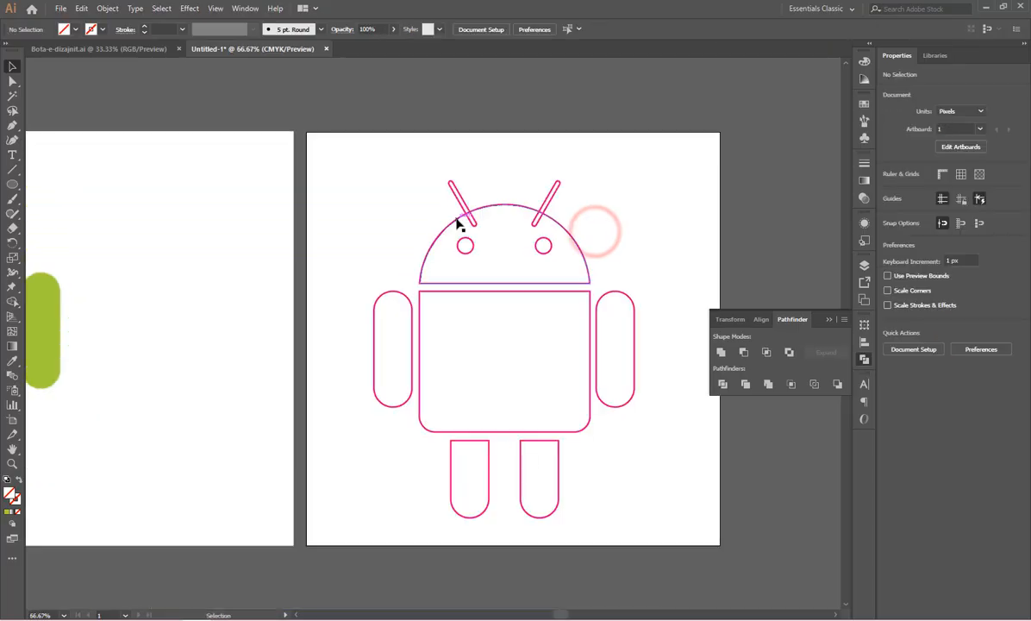
Step: Unite the head and both antennas into one shape with Pathfinder, leaving out the eyes
{"action": "left_click", "coordinate": [436, 151]}
{"action": "left_click_drag", "start_coordinate": [423, 148], "coordinate": [573, 216]}
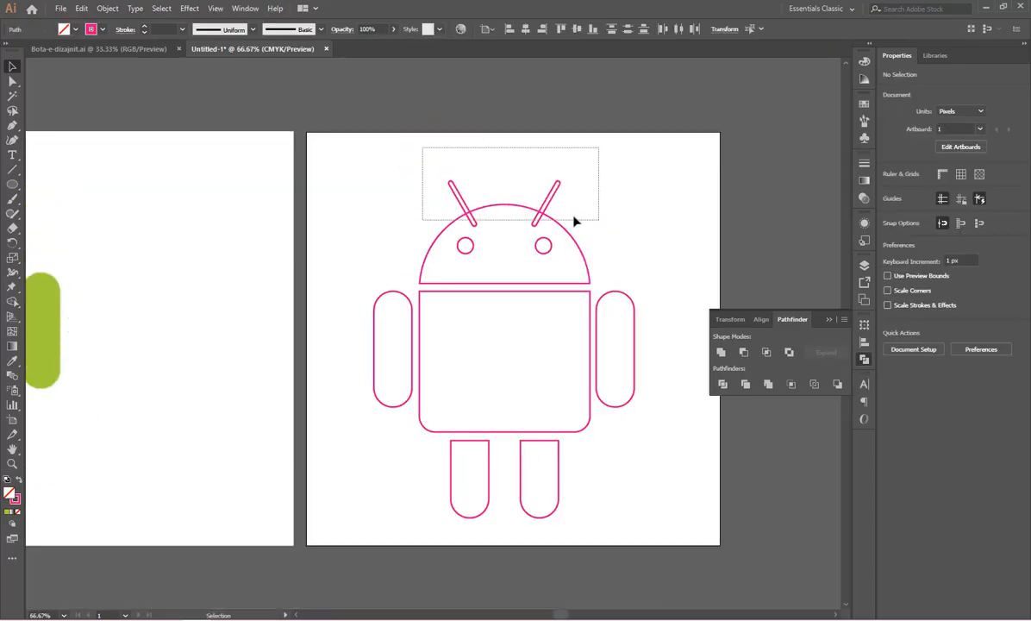
{"action": "left_click", "coordinate": [723, 354]}
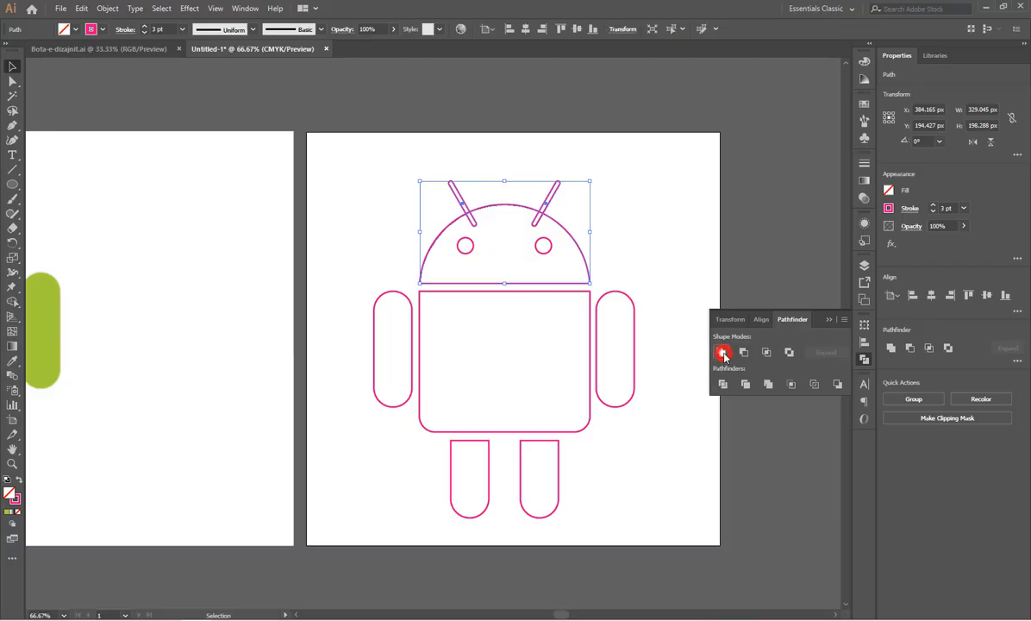
{"action": "left_click", "coordinate": [638, 235]}
{"action": "left_click", "coordinate": [550, 248]}
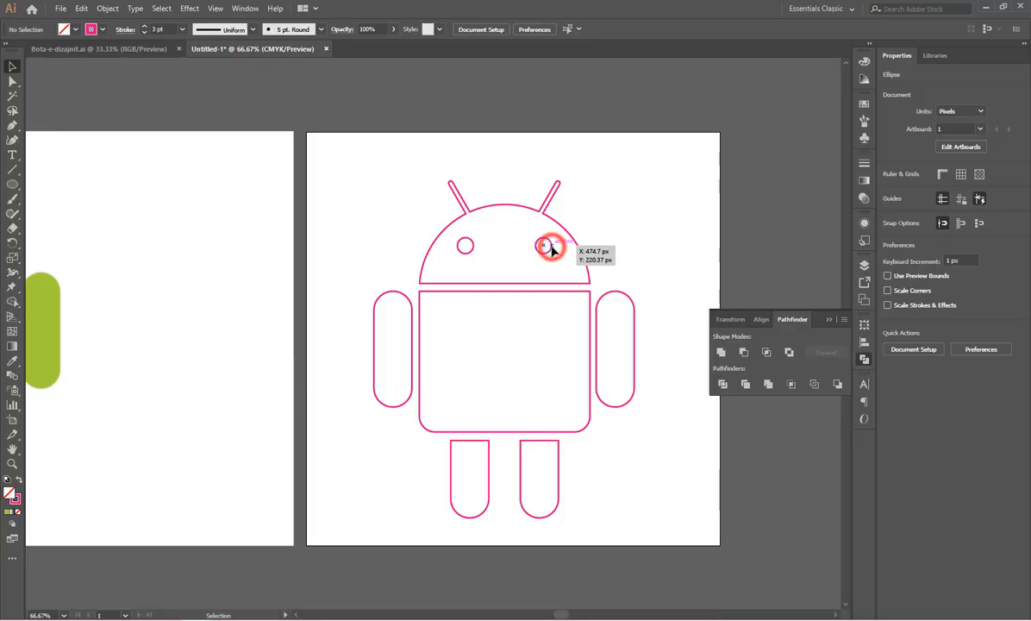
{"action": "left_click", "coordinate": [617, 231]}
Step: Move all the robot outlines off the artboard to the empty area at its lower right
{"action": "scroll", "coordinate": [424, 204], "scroll_direction": "down", "scroll_amount": 1, "text": "alt"}
{"action": "left_click_drag", "start_coordinate": [367, 183], "coordinate": [593, 438]}
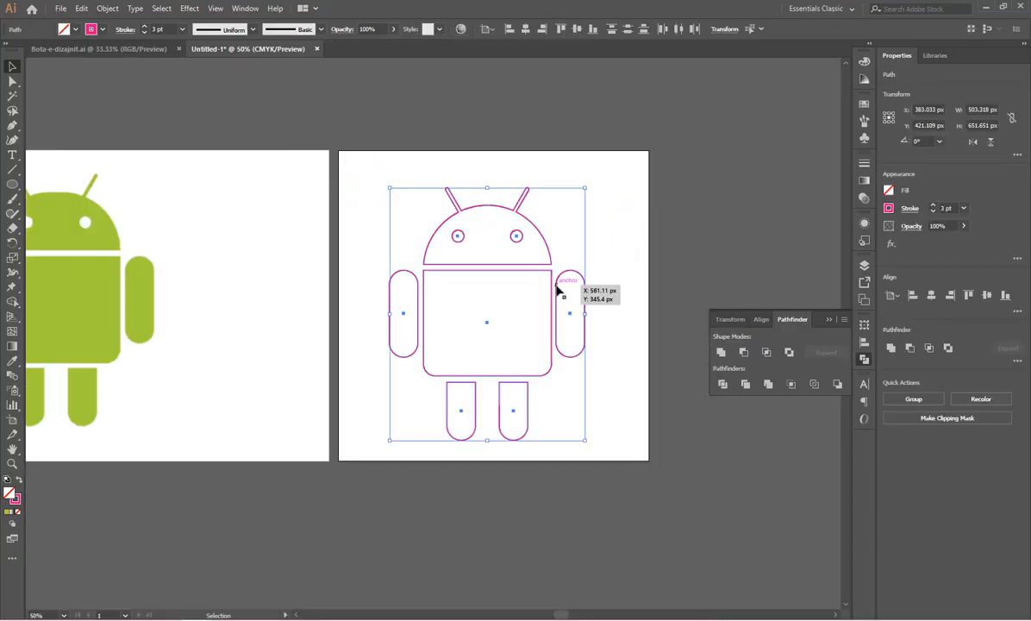
{"action": "left_click_drag", "start_coordinate": [555, 291], "coordinate": [811, 501]}
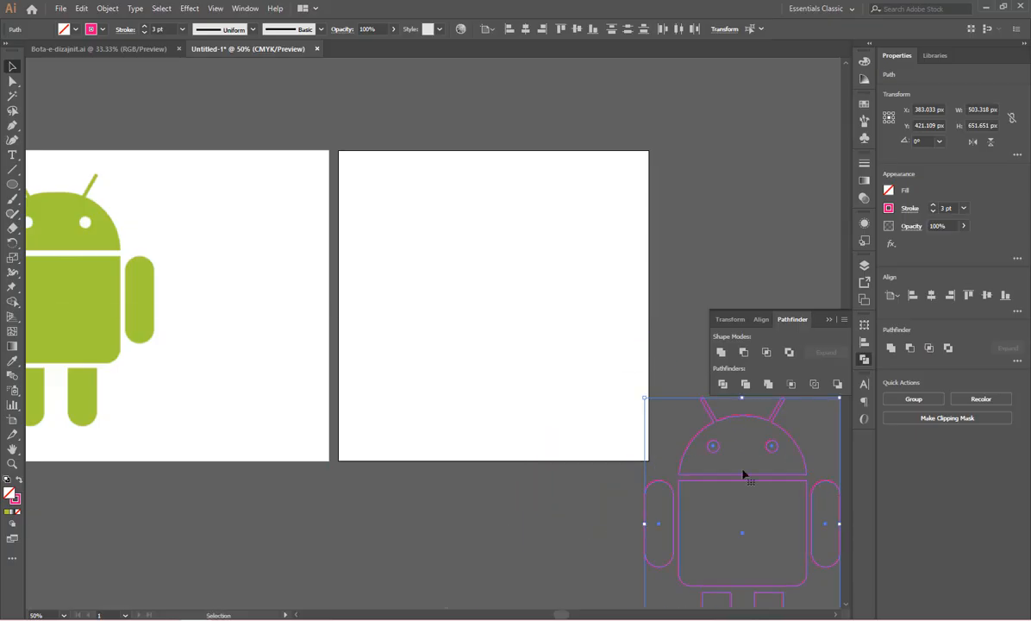
{"action": "left_click_drag", "start_coordinate": [587, 352], "coordinate": [440, 221]}
{"action": "left_click", "coordinate": [708, 281]}
{"action": "scroll", "coordinate": [666, 260], "scroll_direction": "down", "scroll_amount": 1, "text": "alt"}
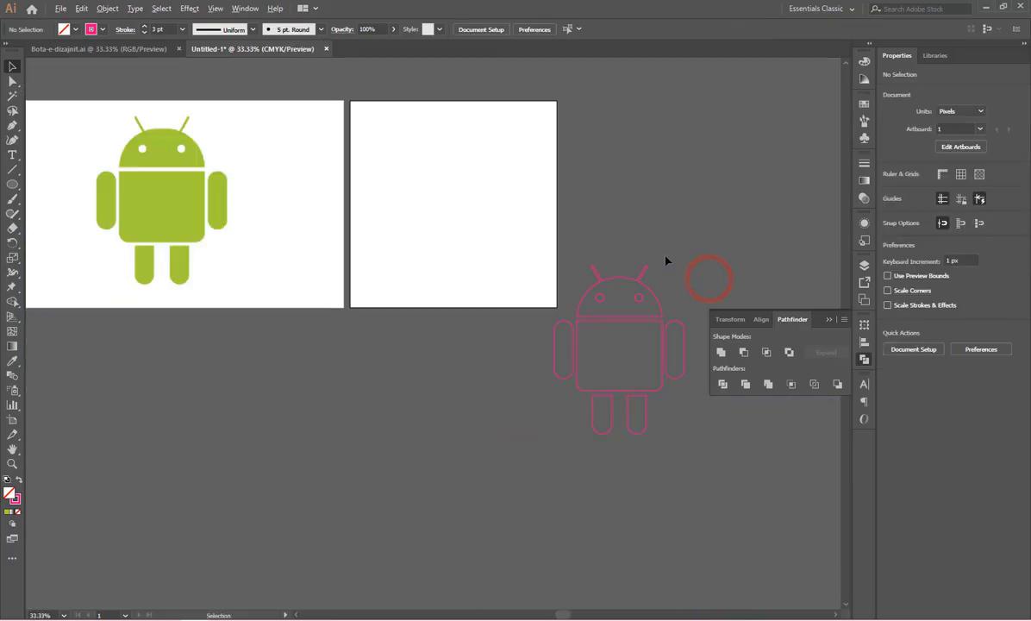
Step: Apply the reference robot's green fill without a stroke to all the outlines using the Eyedropper
{"action": "left_click", "coordinate": [600, 244]}
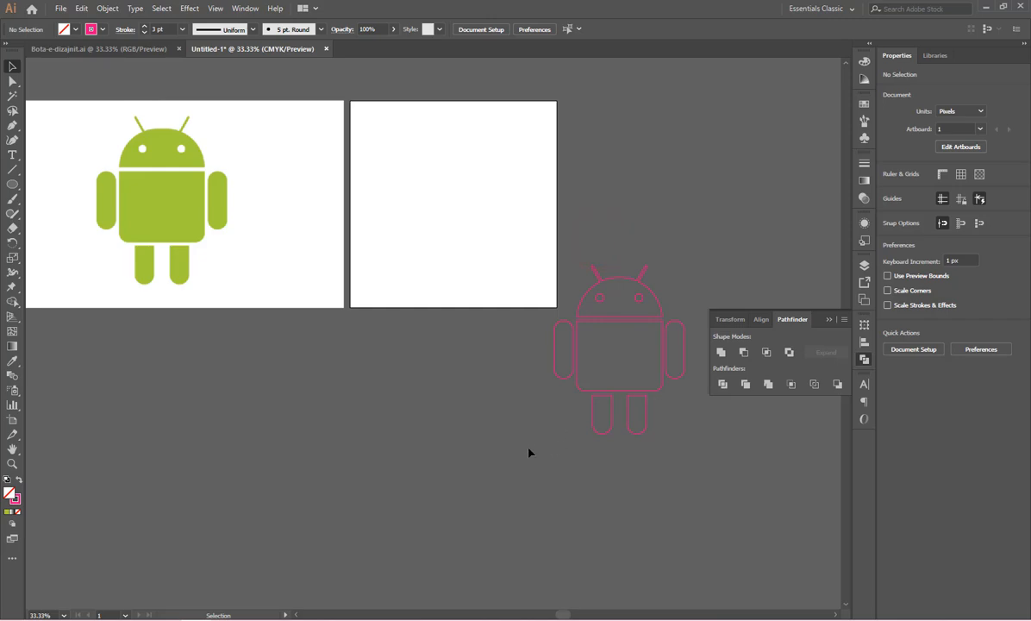
{"action": "left_click_drag", "start_coordinate": [675, 351], "coordinate": [691, 317]}
{"action": "left_click_drag", "start_coordinate": [700, 264], "coordinate": [700, 264]}
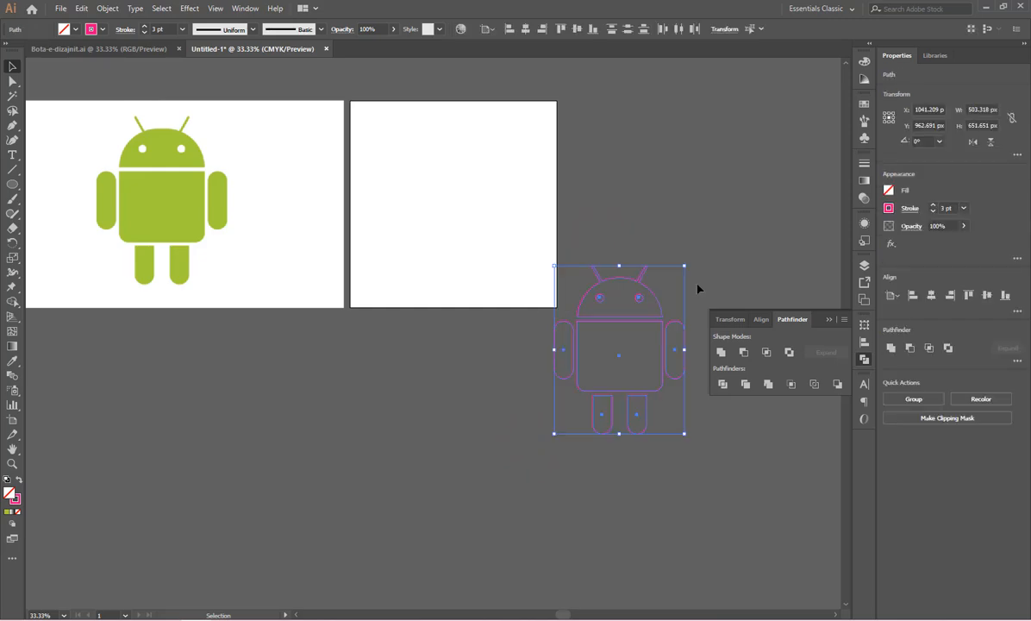
{"action": "key", "text": "i"}
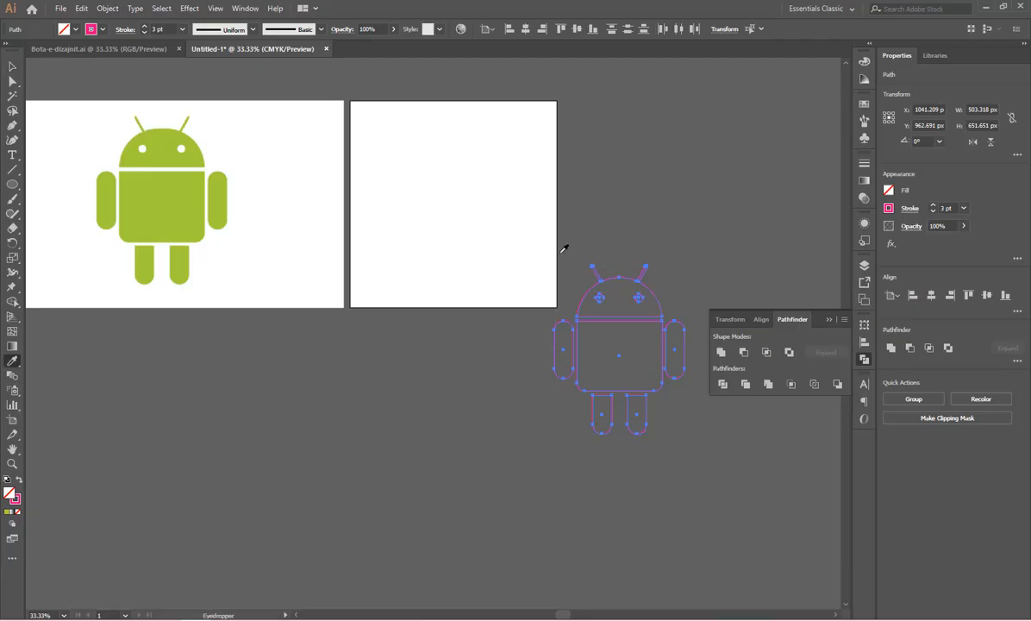
{"action": "left_click", "coordinate": [175, 193]}
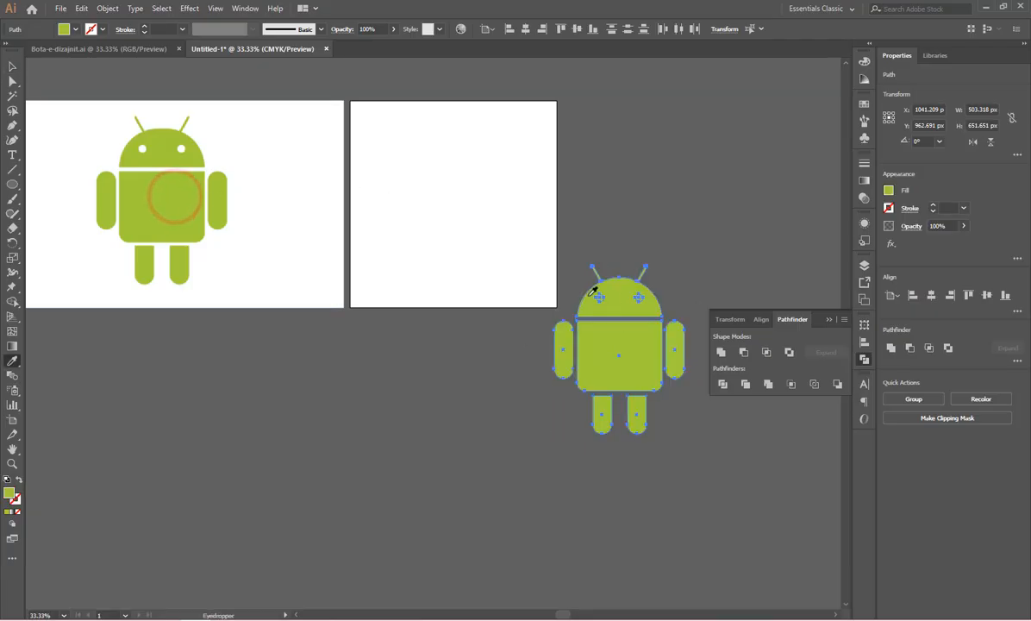
{"action": "left_click", "coordinate": [13, 66]}
{"action": "left_click", "coordinate": [633, 143]}
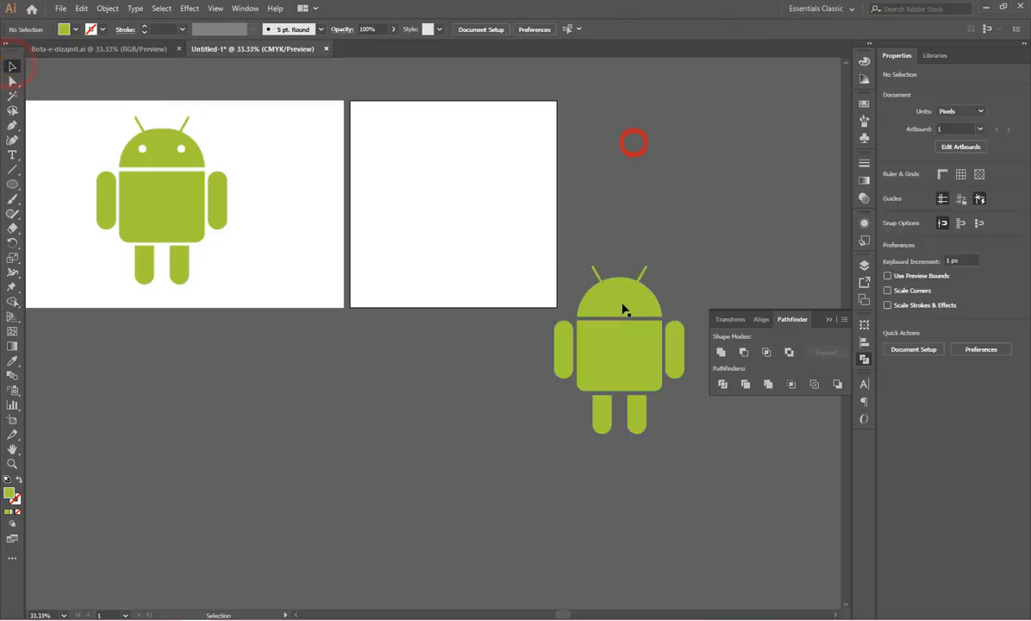
Step: Unite the two eye circles on the loose robot's head into one object with Pathfinder
{"action": "scroll", "coordinate": [622, 309], "scroll_direction": "up", "scroll_amount": 2}
{"action": "left_click", "coordinate": [588, 293]}
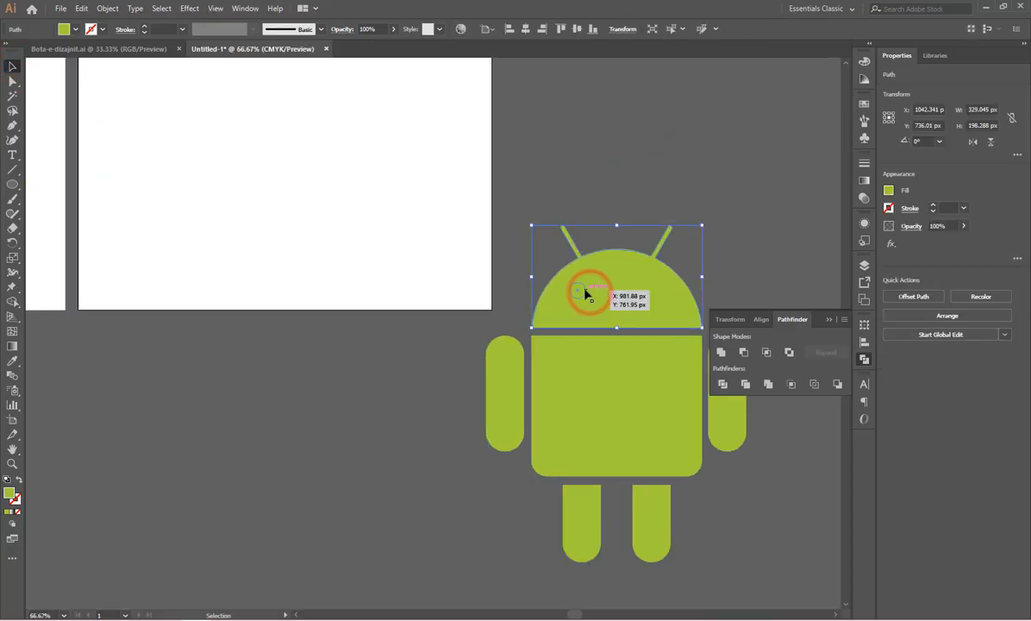
{"action": "left_click", "coordinate": [580, 294]}
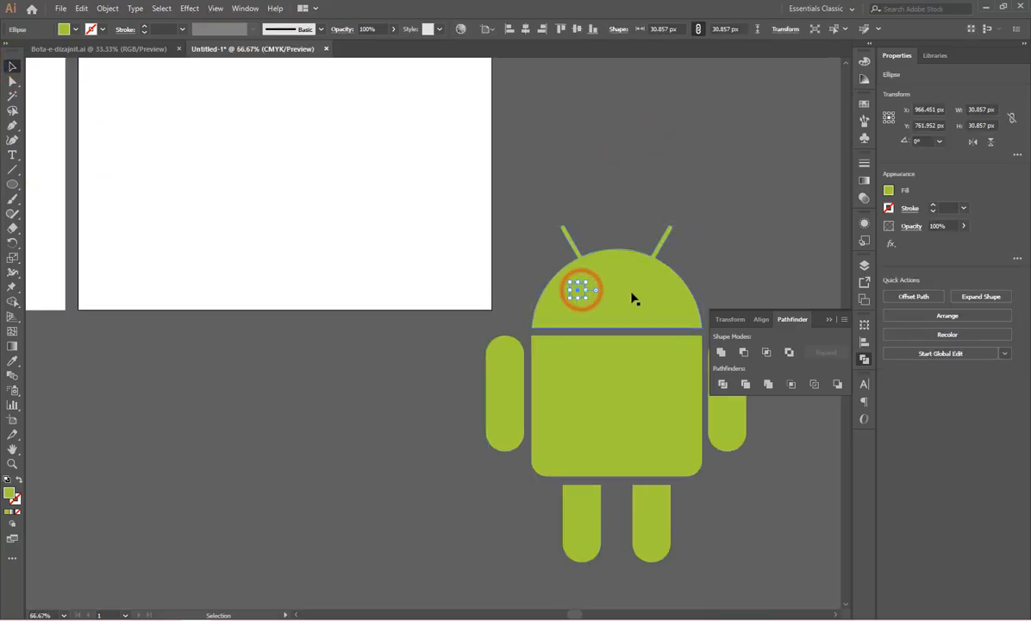
{"action": "left_click", "coordinate": [708, 288]}
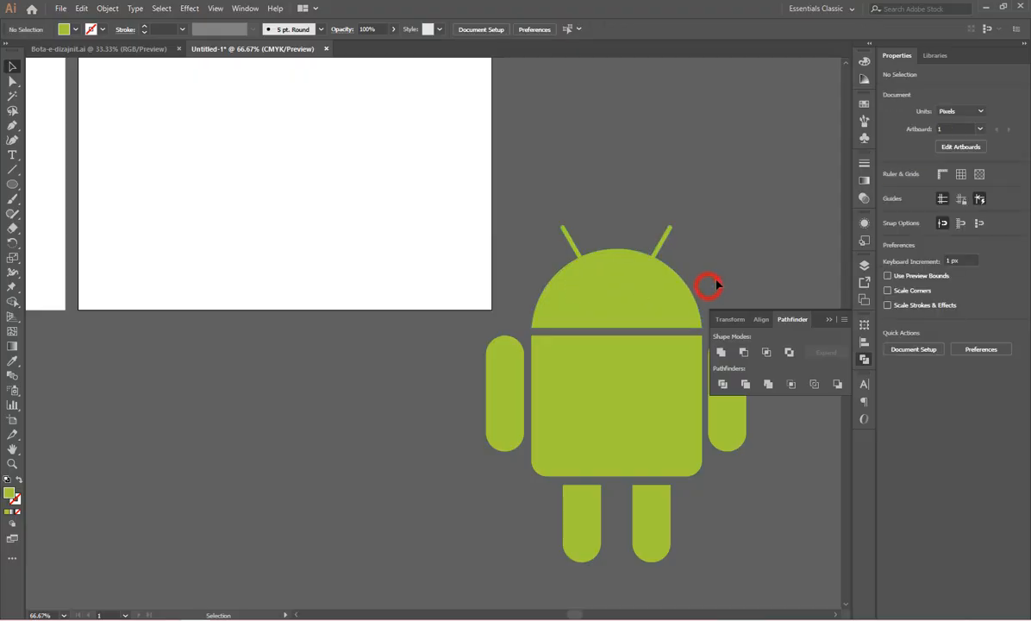
{"action": "left_click", "coordinate": [571, 293]}
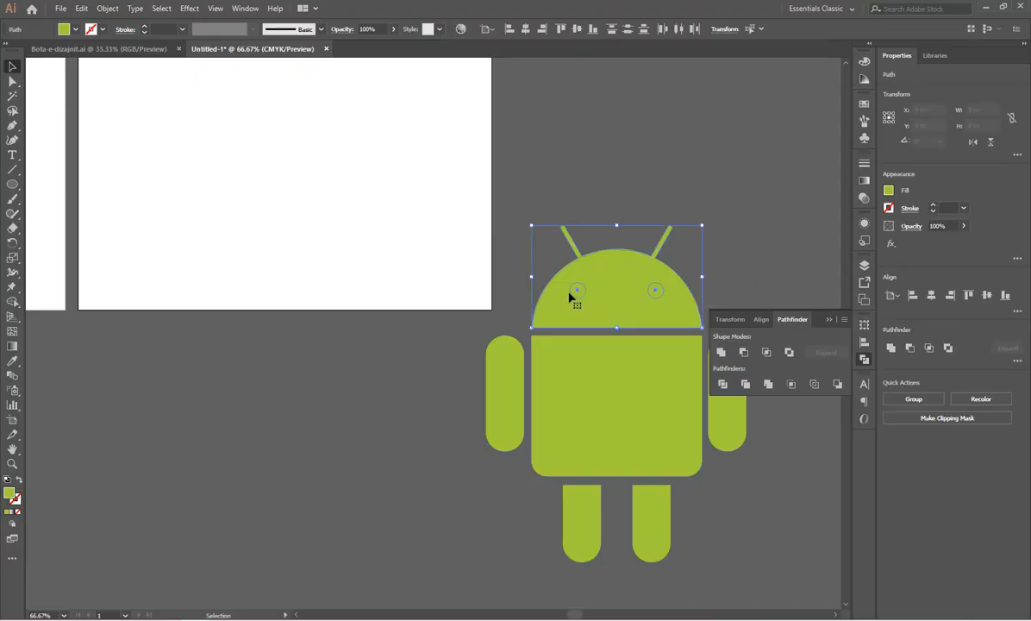
{"action": "left_click", "coordinate": [609, 267]}
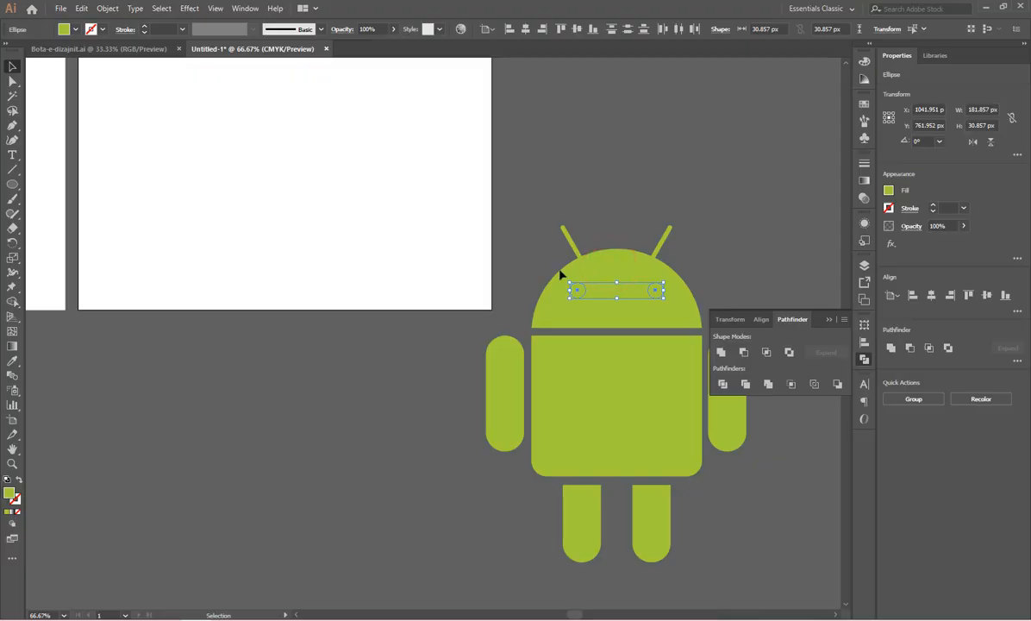
{"action": "scroll", "coordinate": [709, 270], "scroll_direction": "down", "scroll_amount": 1}
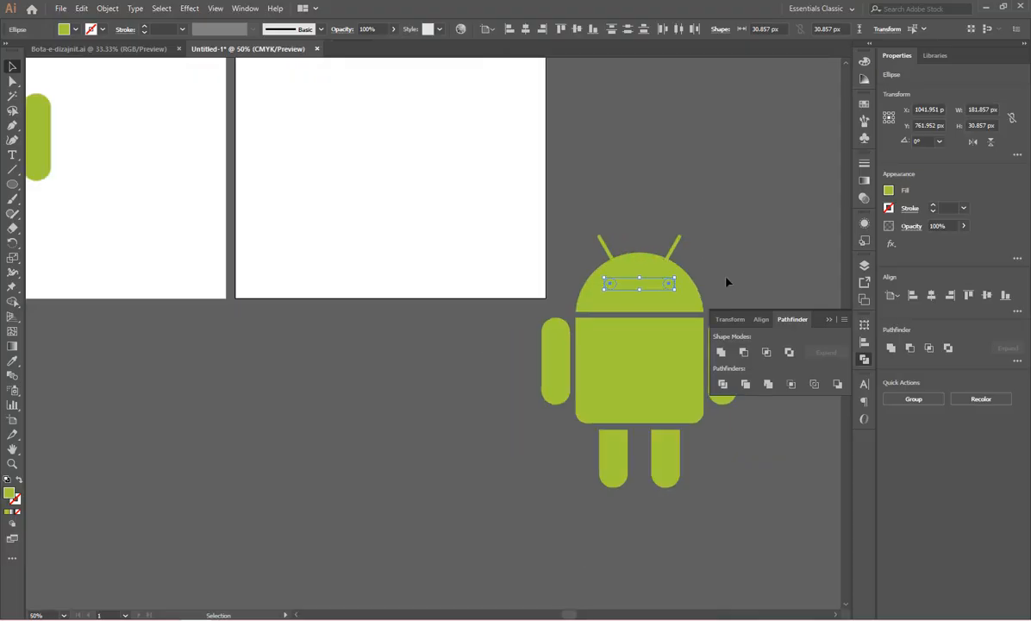
{"action": "left_click", "coordinate": [720, 354]}
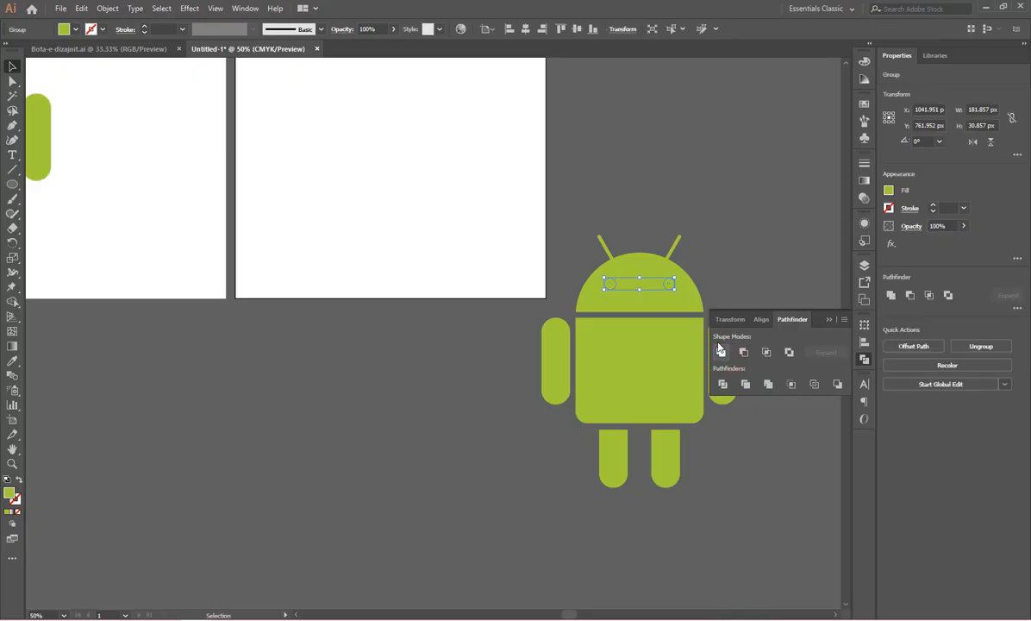
Step: Cut the united eyes out of the robot's head with the Minus Front shape mode
{"action": "left_click", "coordinate": [691, 303], "text": "shift"}
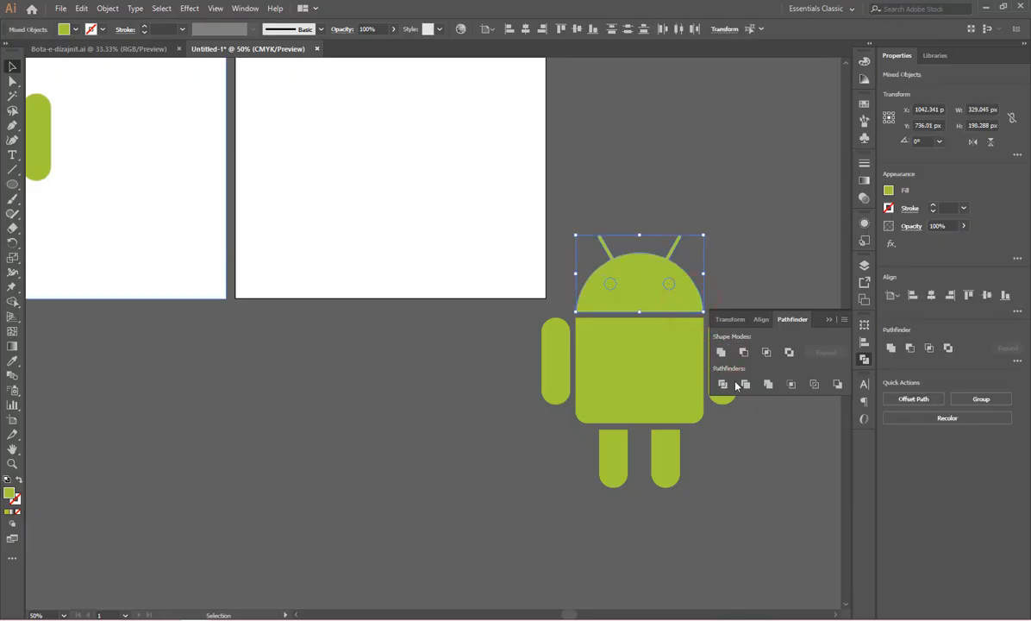
{"action": "left_click", "coordinate": [744, 352]}
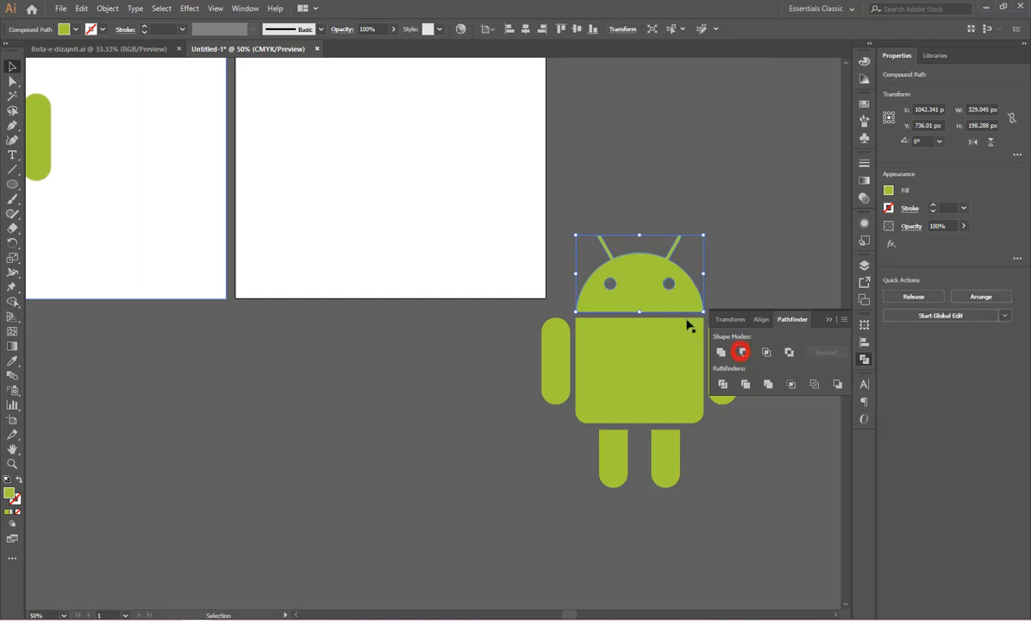
{"action": "left_click", "coordinate": [755, 268]}
Step: Unite the head, body, arms and legs of the vector robot with Pathfinder
{"action": "scroll", "coordinate": [560, 281], "scroll_direction": "down", "scroll_amount": 1}
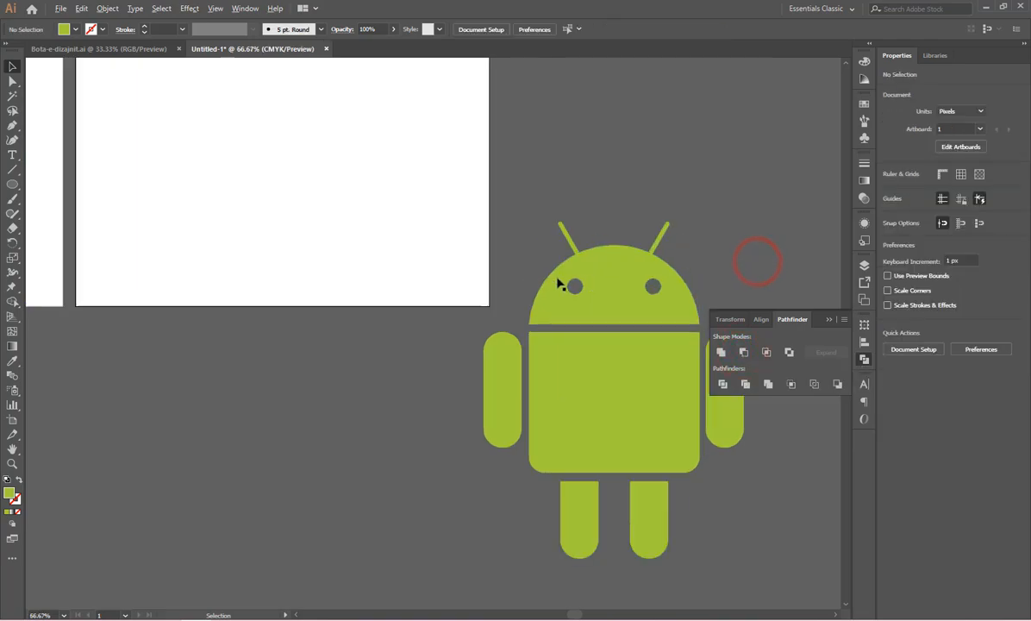
{"action": "left_click_drag", "start_coordinate": [488, 212], "coordinate": [700, 470]}
{"action": "left_click", "coordinate": [722, 352]}
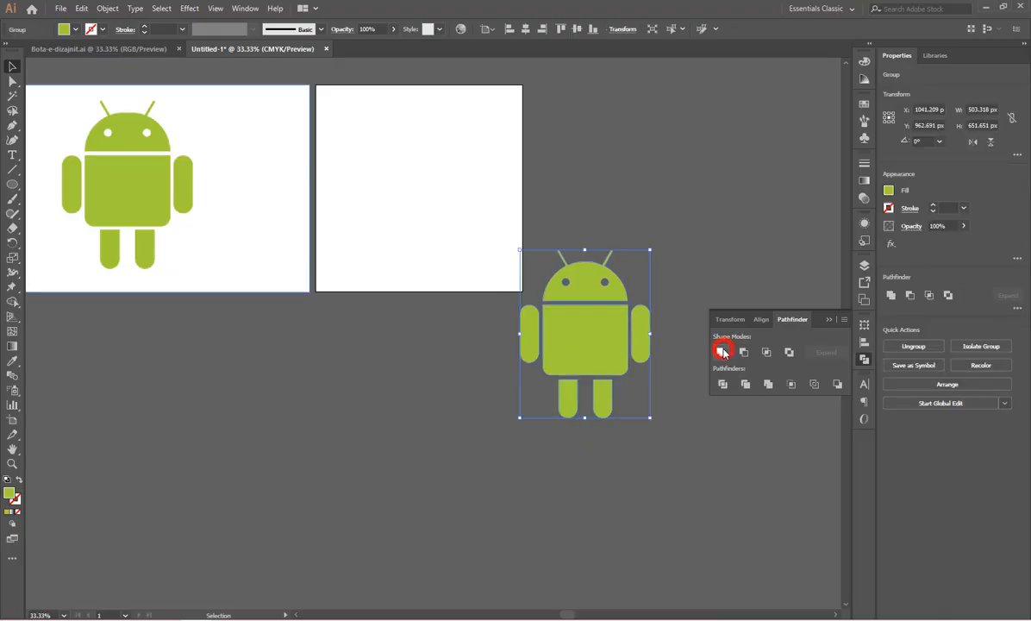
Step: Move the united vector robot onto the empty artboard beside the reference image
{"action": "scroll", "coordinate": [681, 365], "scroll_direction": "down", "scroll_amount": 1}
{"action": "left_click_drag", "start_coordinate": [621, 345], "coordinate": [504, 248]}
{"action": "left_click", "coordinate": [601, 381]}
{"action": "key", "text": "ctrl+alt+0"}
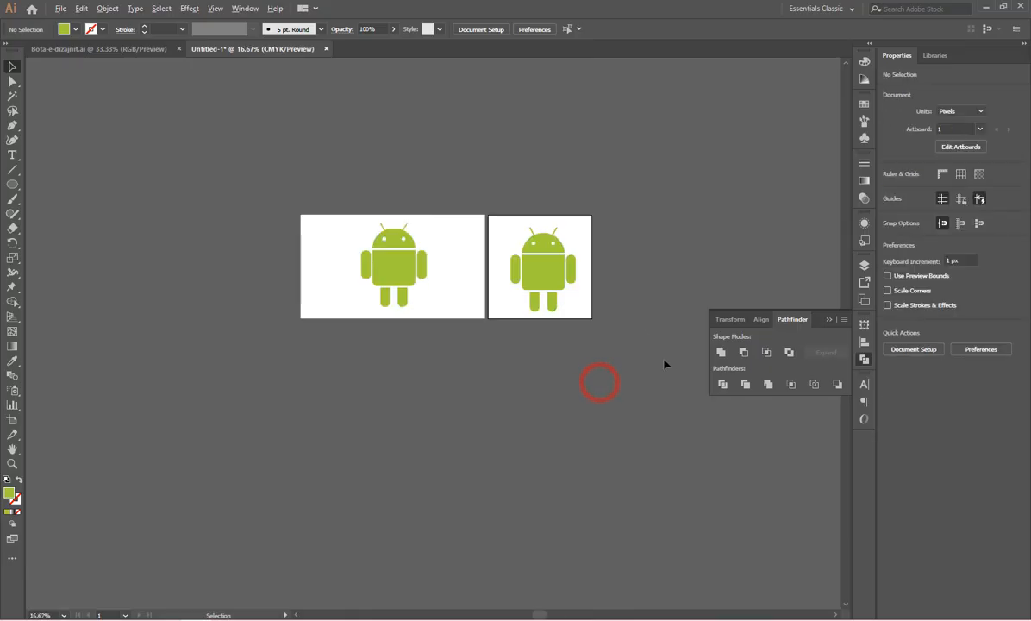
Step: Compare the edge sharpness of the reference image and the vector robot at up to 800% magnification
{"action": "left_click", "coordinate": [398, 267]}
{"action": "scroll", "coordinate": [367, 274], "scroll_direction": "up", "scroll_amount": 3}
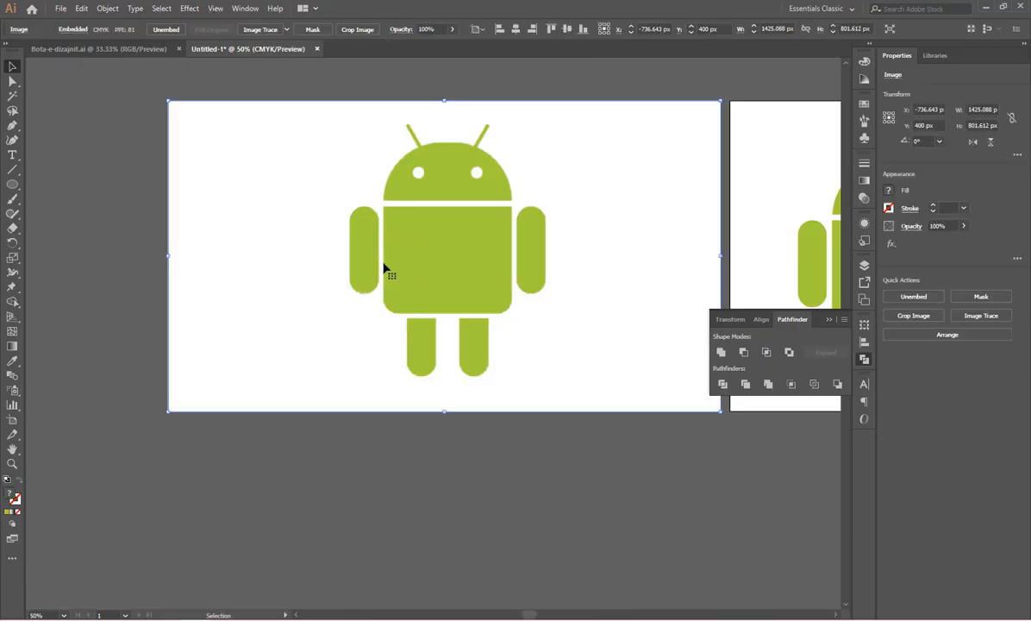
{"action": "scroll", "coordinate": [503, 204], "scroll_direction": "up", "scroll_amount": 3}
{"action": "scroll", "coordinate": [496, 206], "scroll_direction": "up", "scroll_amount": 3}
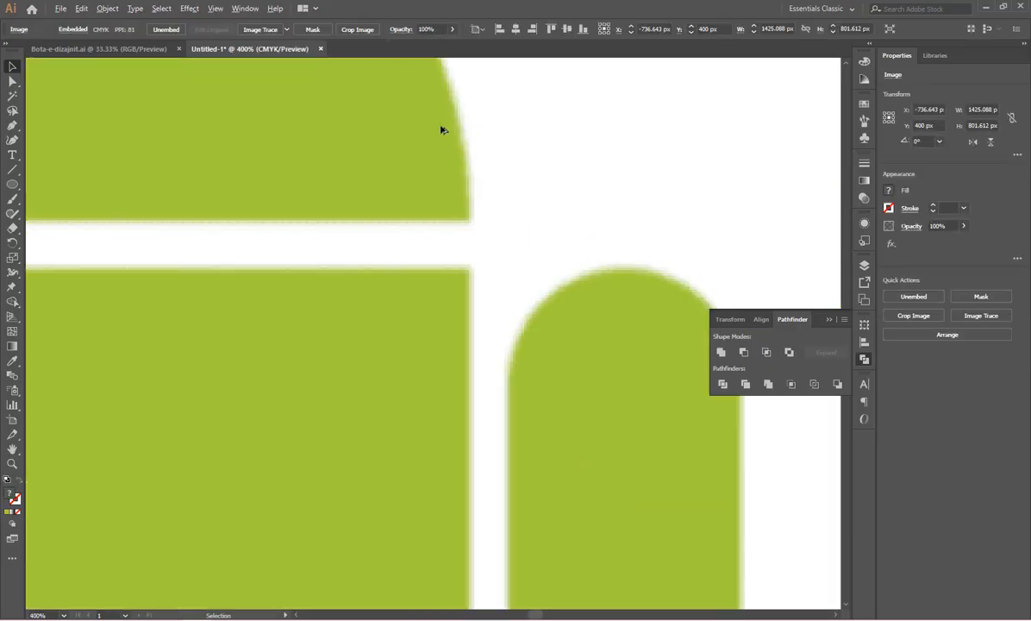
{"action": "scroll", "coordinate": [479, 298], "scroll_direction": "up", "scroll_amount": 2}
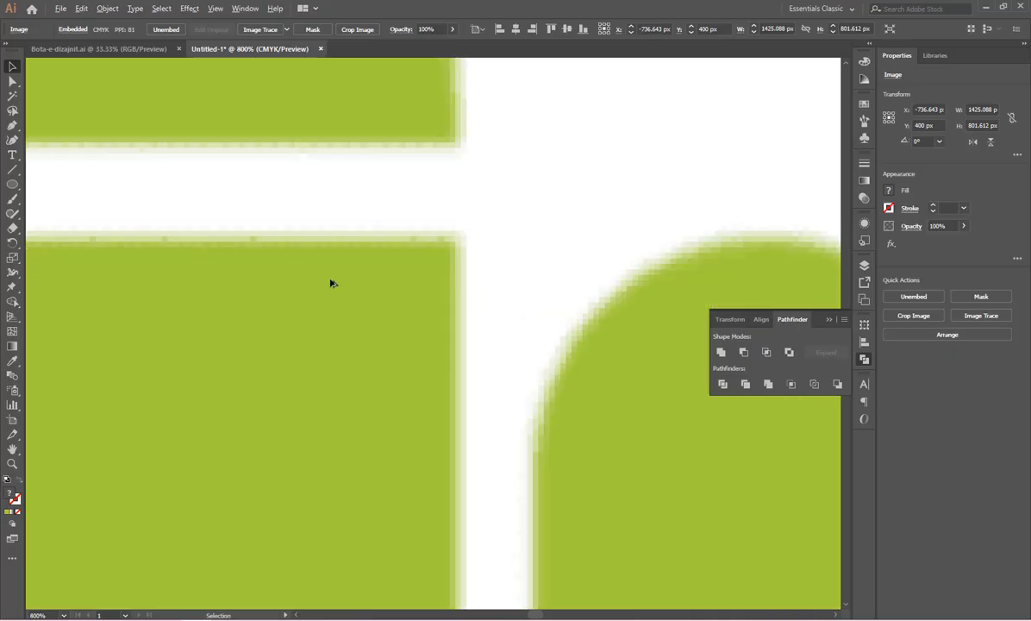
{"action": "scroll", "coordinate": [332, 283], "scroll_direction": "down", "scroll_amount": 8}
{"action": "scroll", "coordinate": [757, 256], "scroll_direction": "up", "scroll_amount": 2}
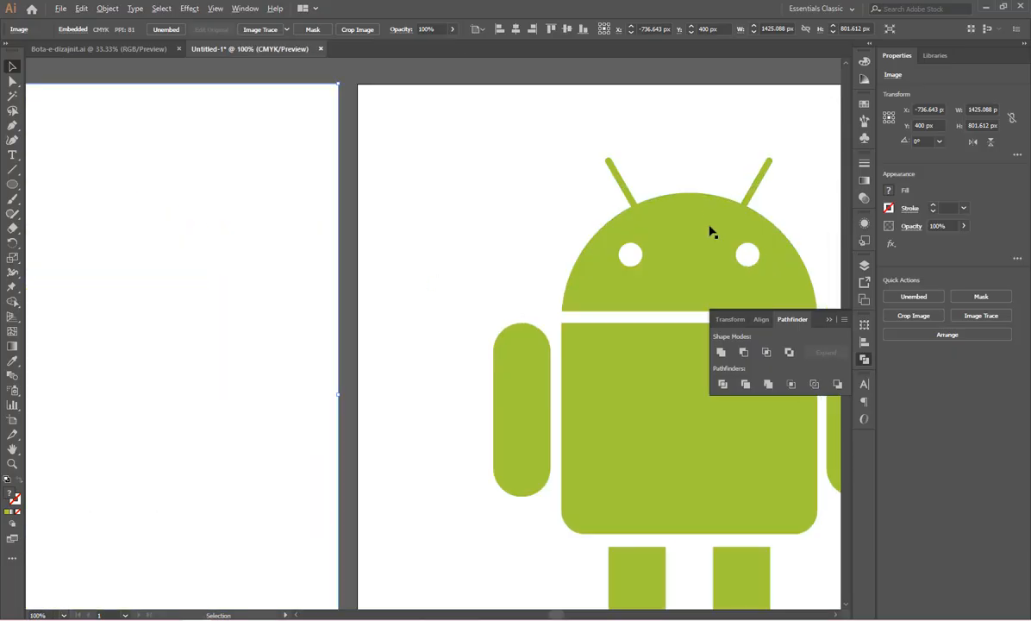
{"action": "scroll", "coordinate": [711, 189], "scroll_direction": "up", "scroll_amount": 2}
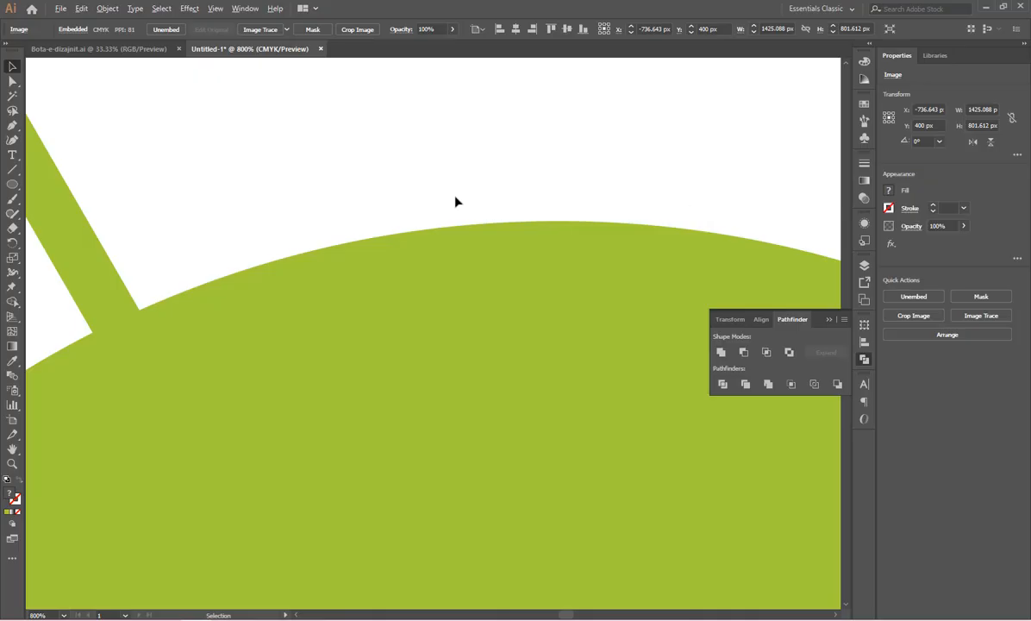
Step: Move the reference image farther left and slightly down, away from the artboard
{"action": "key", "text": "ctrl+0"}
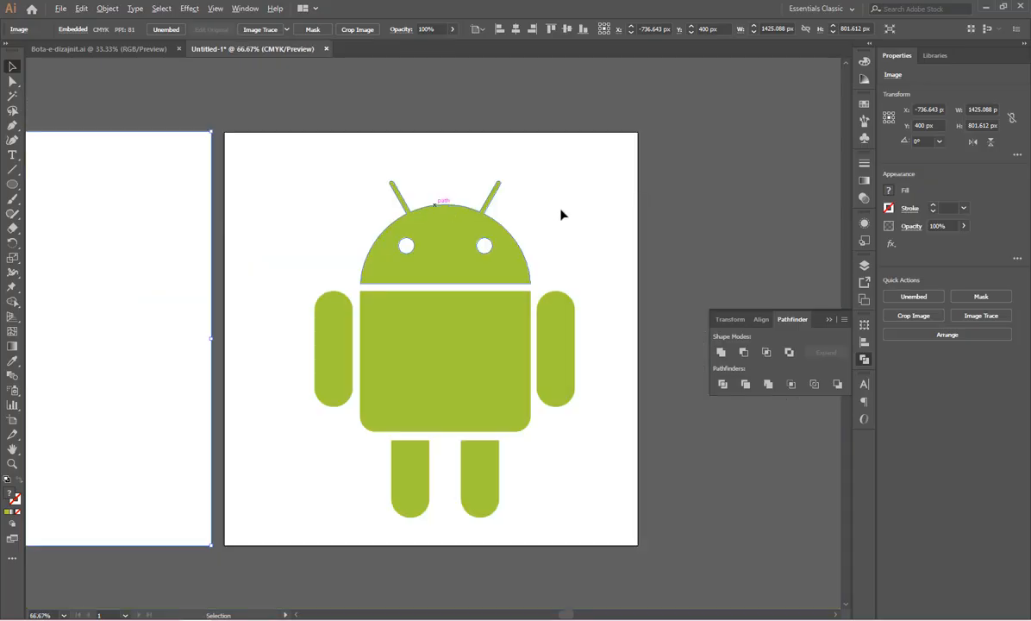
{"action": "scroll", "coordinate": [483, 216], "scroll_direction": "down", "scroll_amount": 3}
{"action": "scroll", "coordinate": [227, 251], "scroll_direction": "up", "scroll_amount": 1}
{"action": "left_click", "coordinate": [225, 248]}
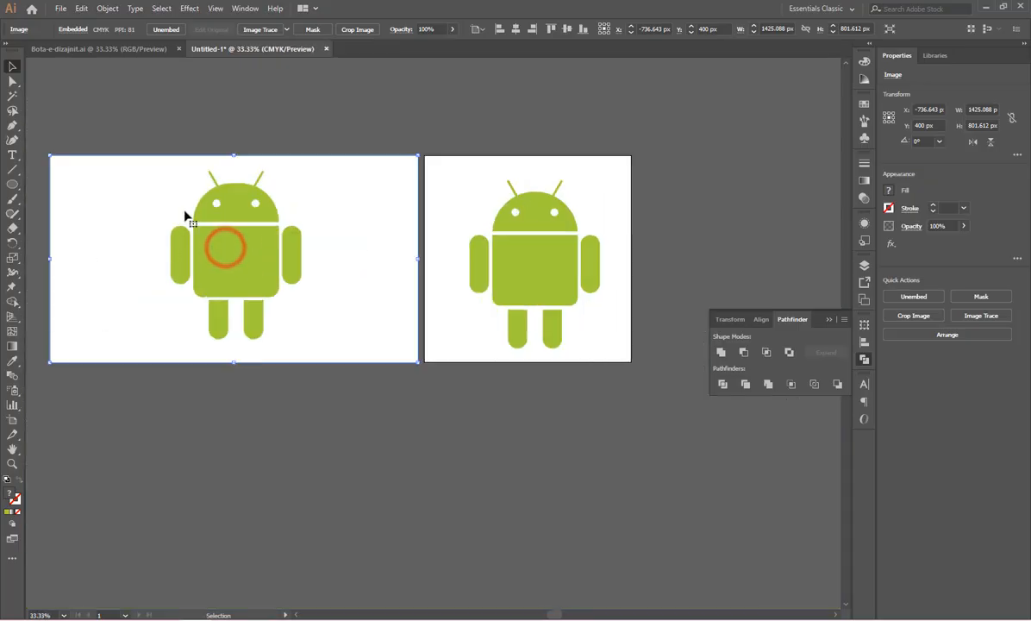
{"action": "left_click_drag", "start_coordinate": [221, 262], "coordinate": [162, 285]}
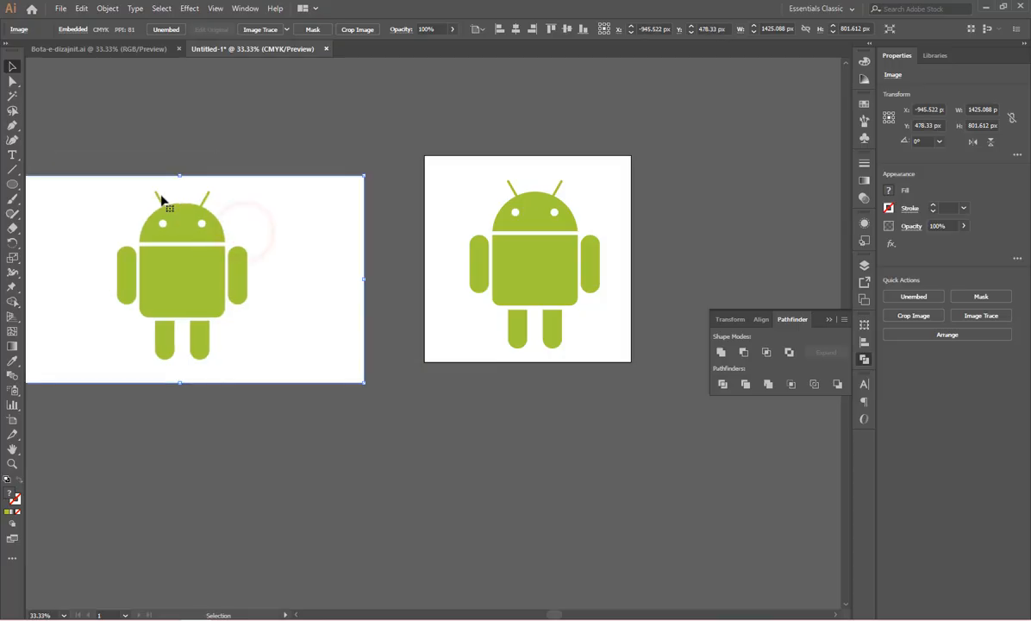
Step: Try a brown fill on the vector robot and undo the colour change
{"action": "left_click", "coordinate": [525, 228]}
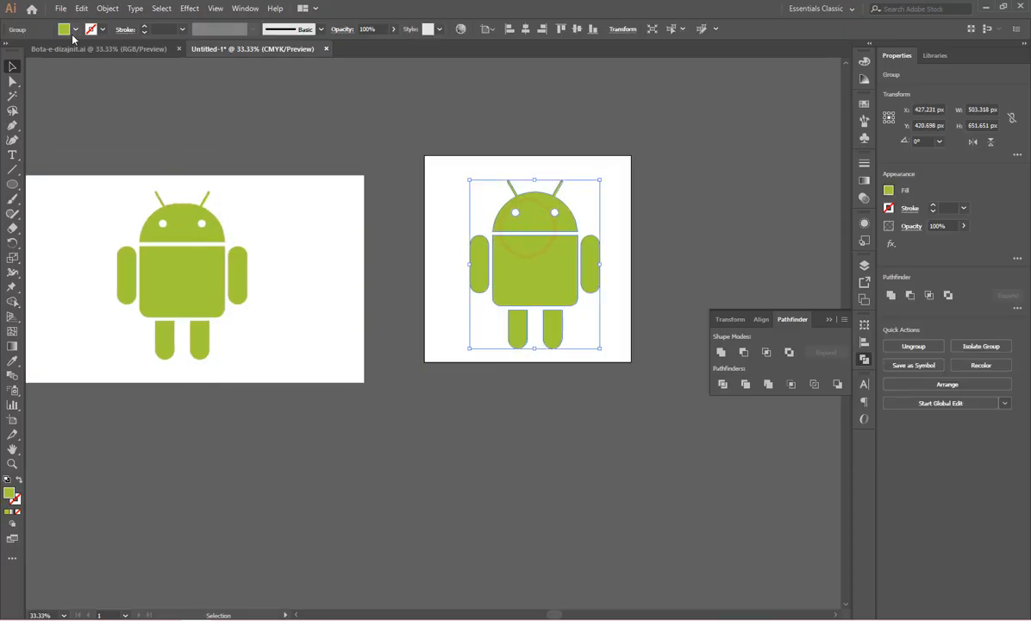
{"action": "left_click", "coordinate": [75, 29]}
{"action": "left_click", "coordinate": [89, 68]}
{"action": "left_click", "coordinate": [376, 80]}
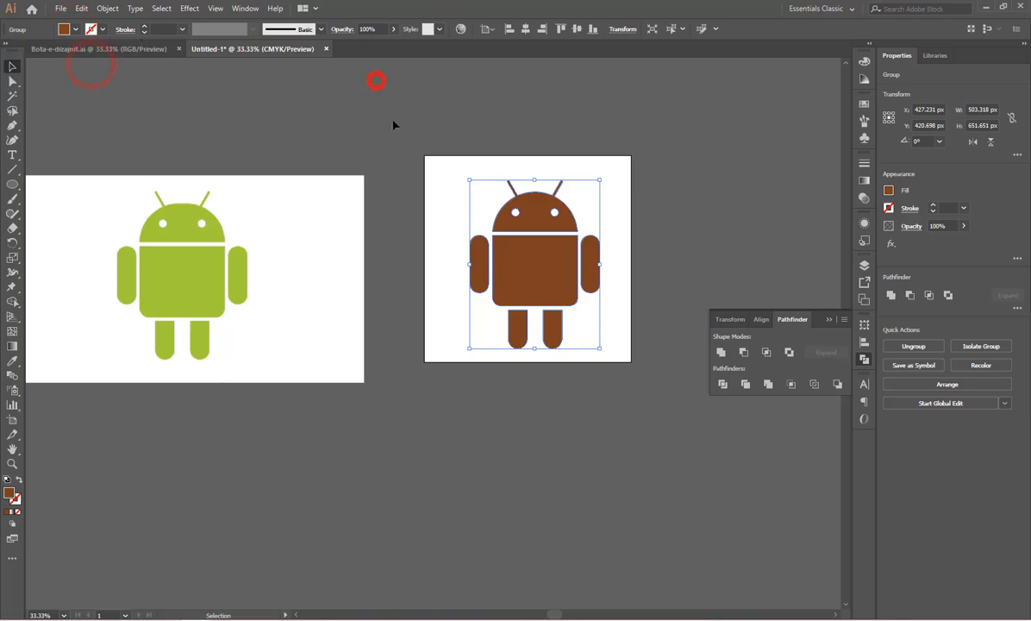
{"action": "key", "text": "ctrl+z"}
{"action": "left_click", "coordinate": [269, 122]}
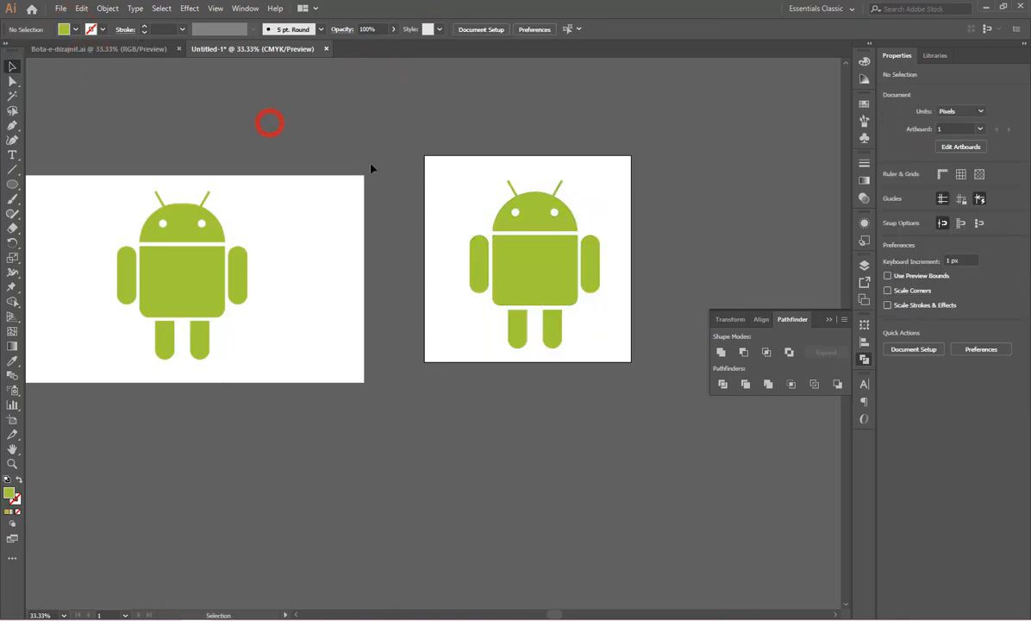